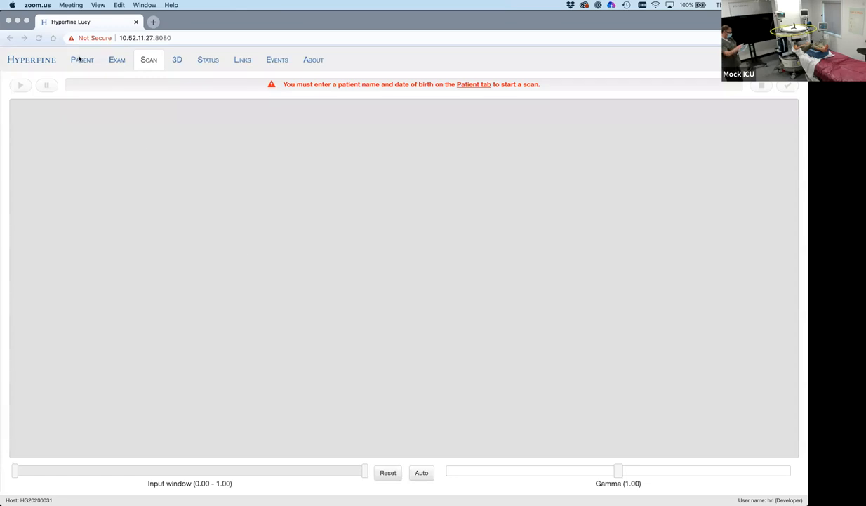
Step: Enter medical record number 123456, the patient's full name and birth date Jan 1, 1989
{"action": "left_click", "coordinate": [77, 61]}
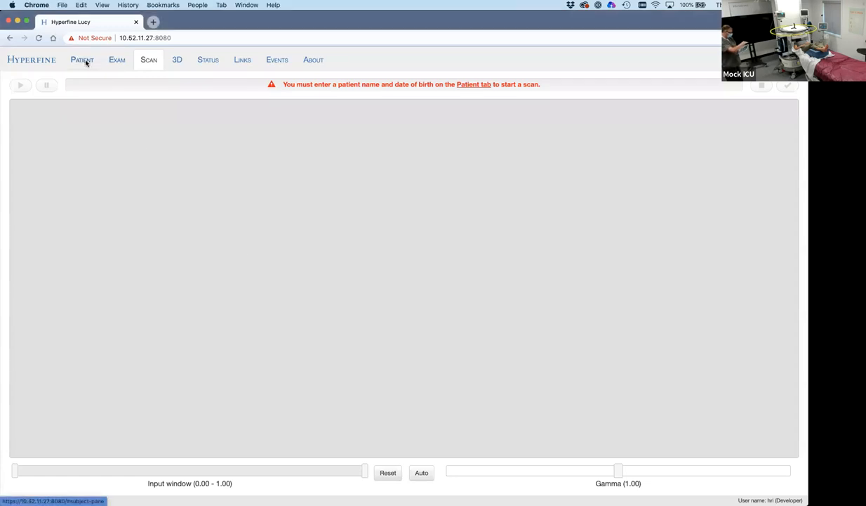
{"action": "left_click", "coordinate": [85, 62]}
{"action": "left_click", "coordinate": [227, 144]}
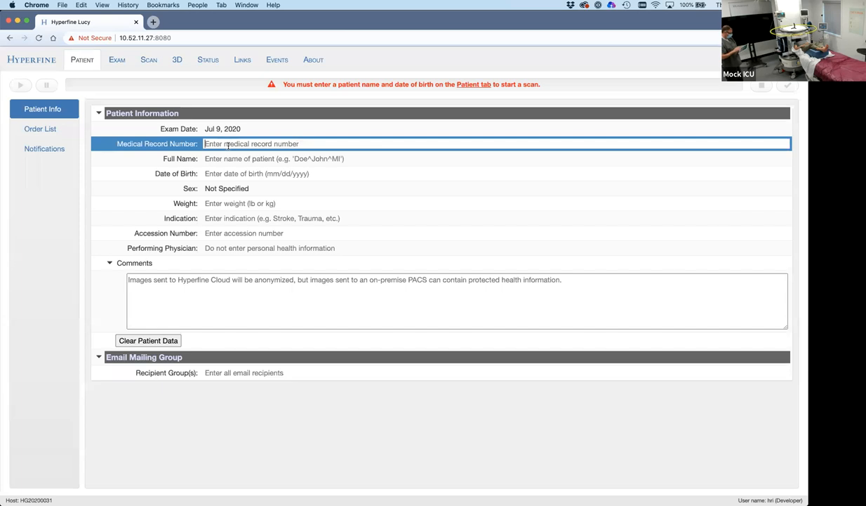
{"action": "type", "text": "123456"}
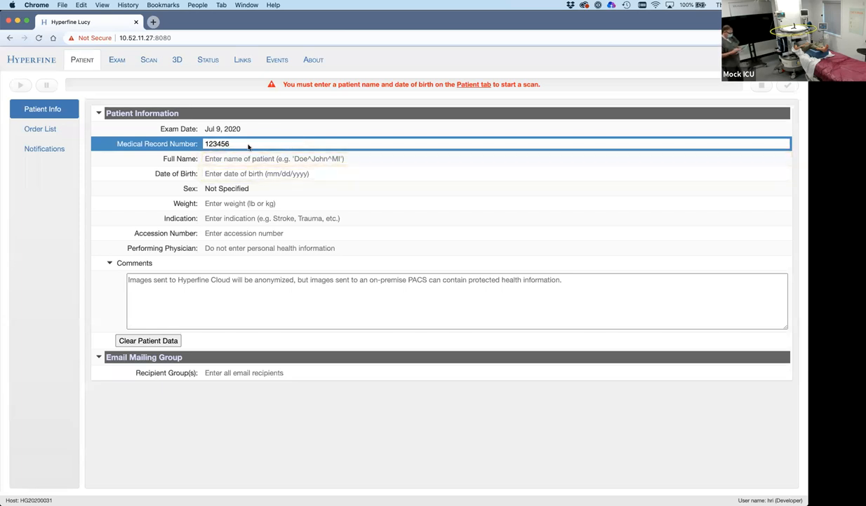
{"action": "left_click", "coordinate": [236, 159]}
{"action": "type", "text": "Ja"}
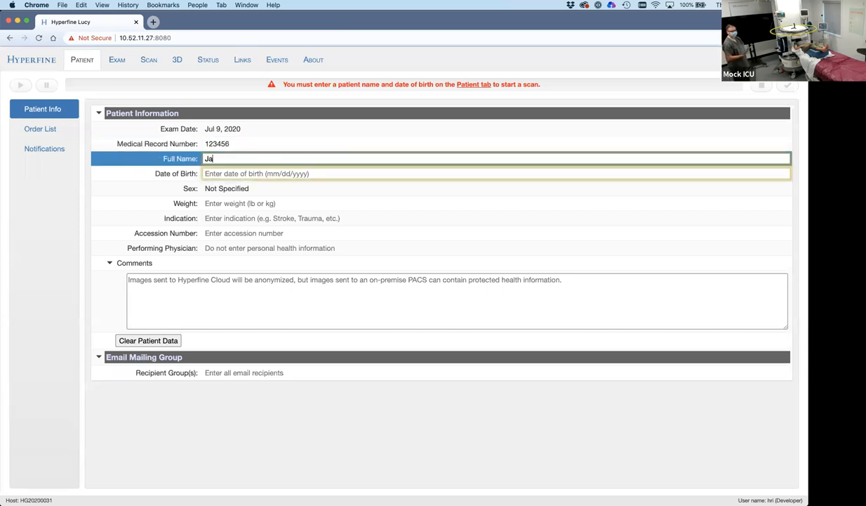
{"action": "type", "text": "ne Doe"}
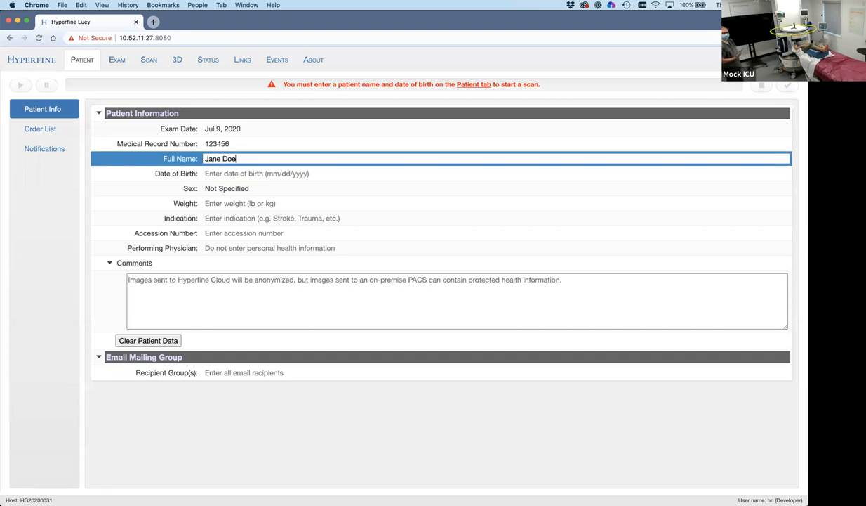
{"action": "key", "text": "Tab"}
{"action": "type", "text": "01/"}
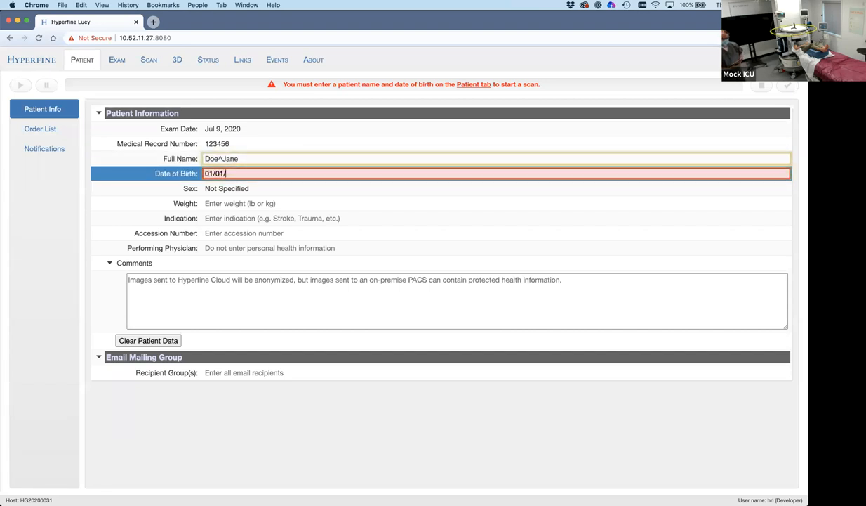
{"action": "type", "text": "01/198"}
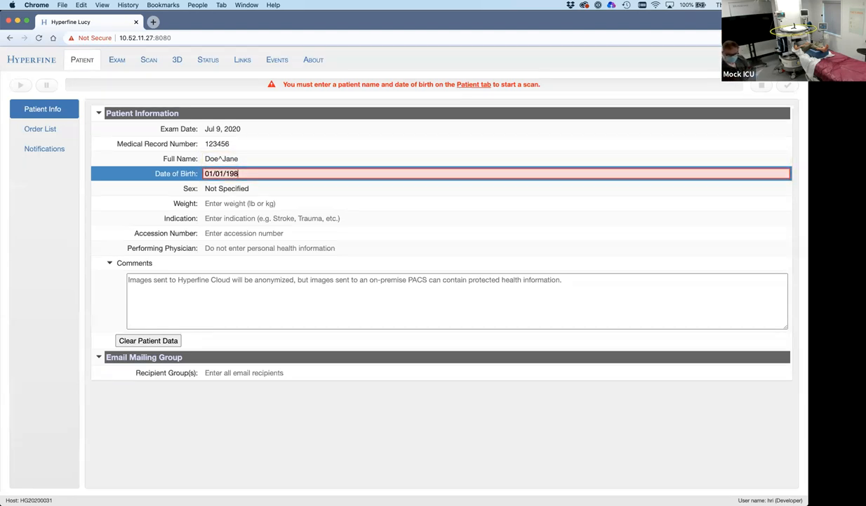
{"action": "type", "text": "9"}
Step: Set the patient's sex to Female
{"action": "left_click", "coordinate": [231, 188]}
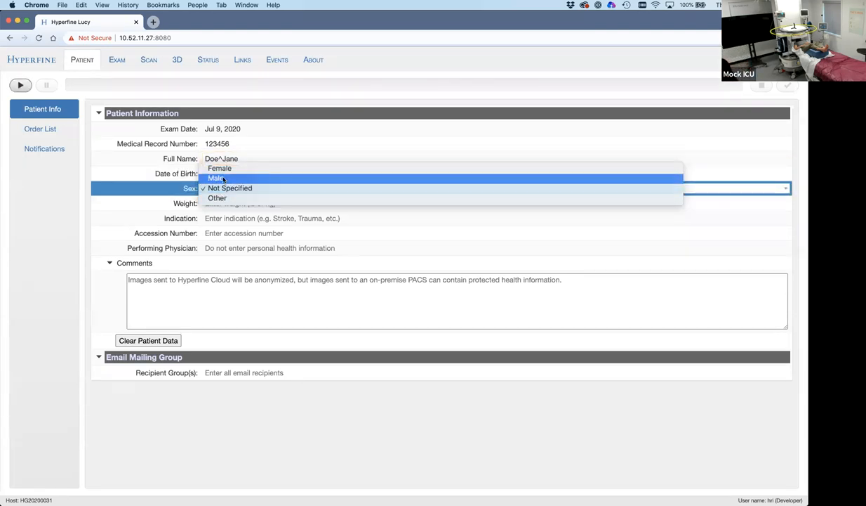
{"action": "left_click", "coordinate": [224, 169]}
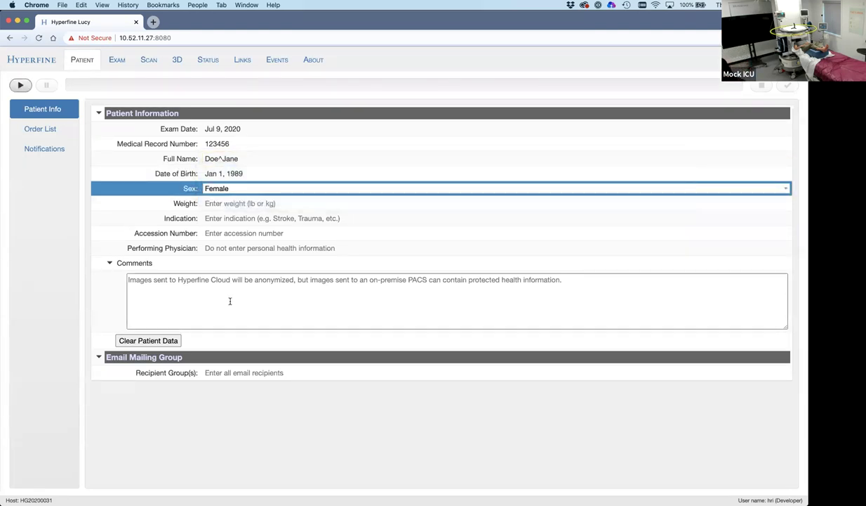
Step: Load the Brain- Fast Anatomical protocol from the Exam page and start the scan
{"action": "left_click", "coordinate": [117, 60]}
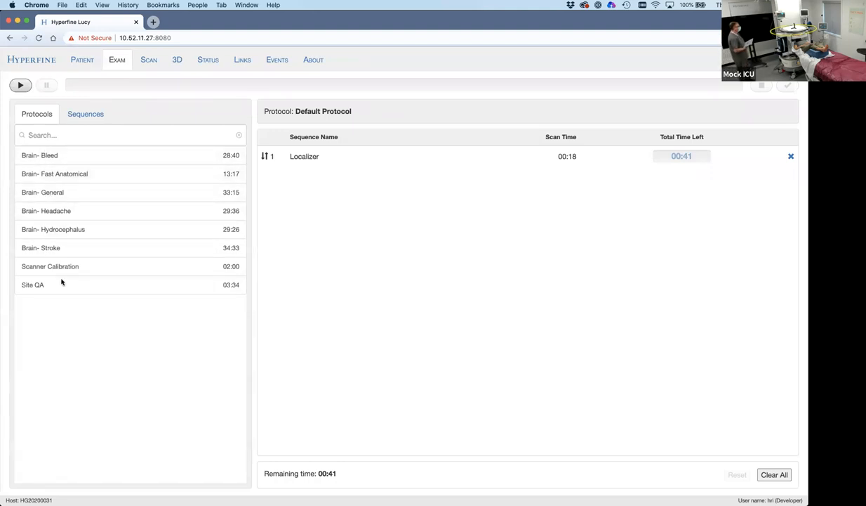
{"action": "left_click", "coordinate": [44, 173]}
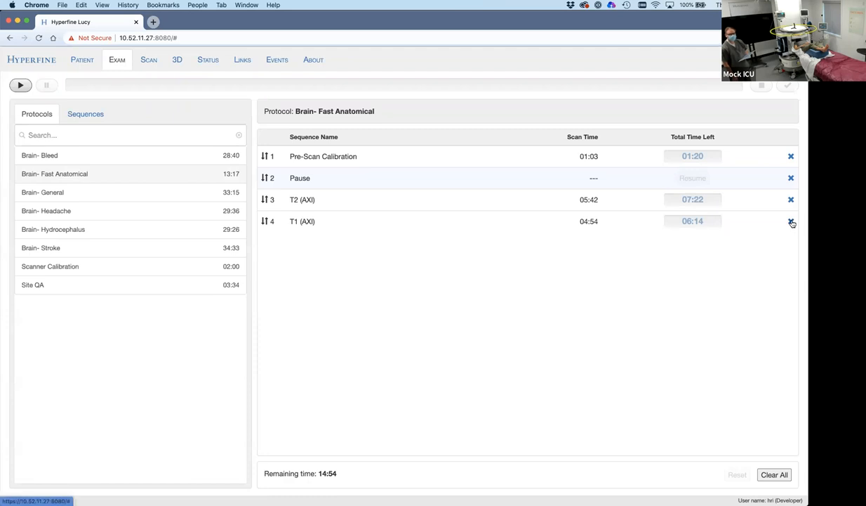
{"action": "left_click", "coordinate": [19, 86]}
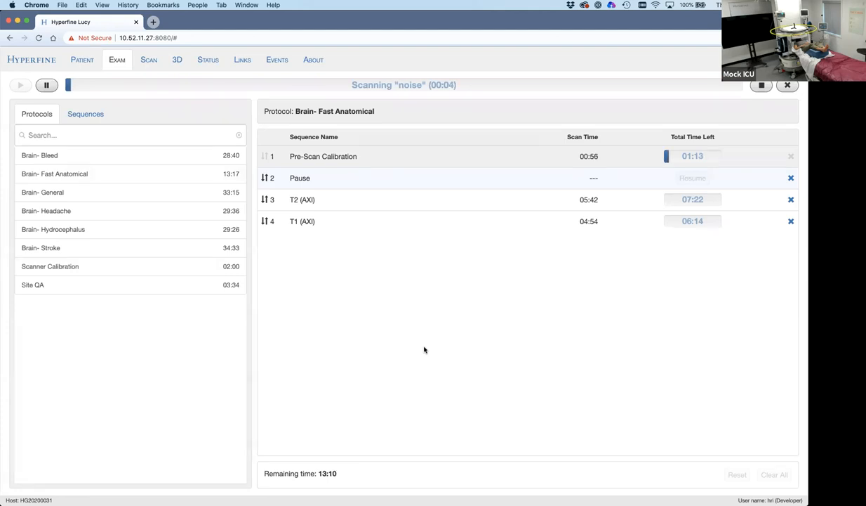
Step: Remove T1 (AXI) from the protocol and add T2 (COR) as the fourth sequence
{"action": "left_click", "coordinate": [791, 222]}
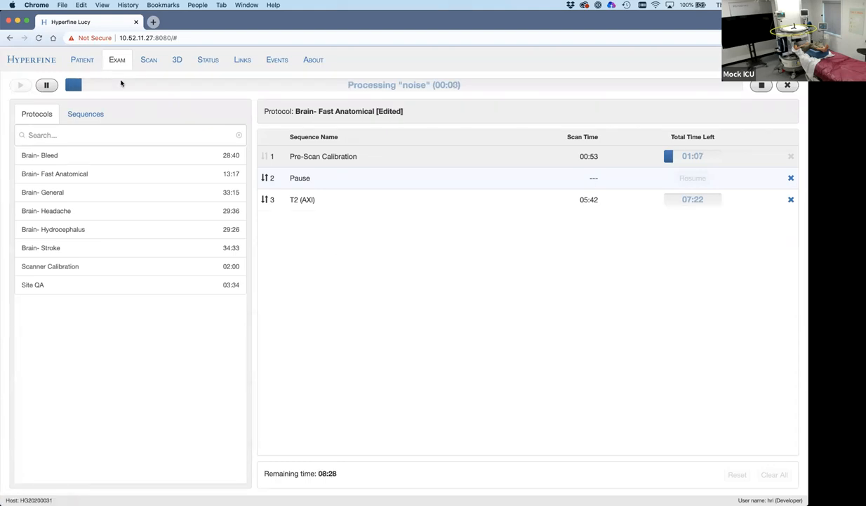
{"action": "left_click", "coordinate": [86, 113]}
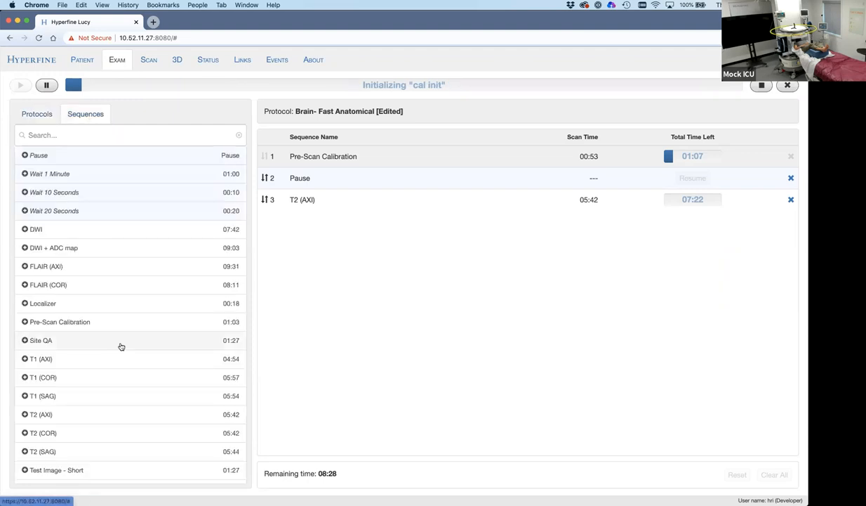
{"action": "scroll", "coordinate": [121, 346], "scroll_direction": "down", "scroll_amount": 1}
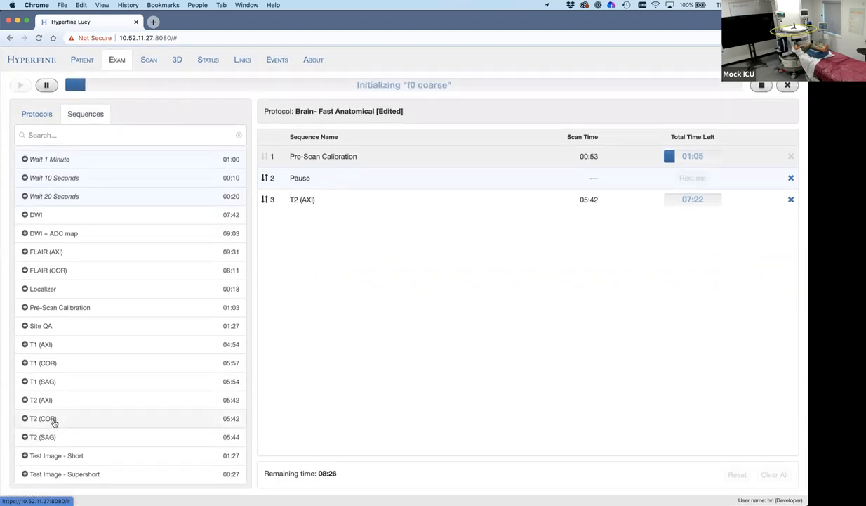
{"action": "left_click_drag", "start_coordinate": [53, 418], "coordinate": [336, 326]}
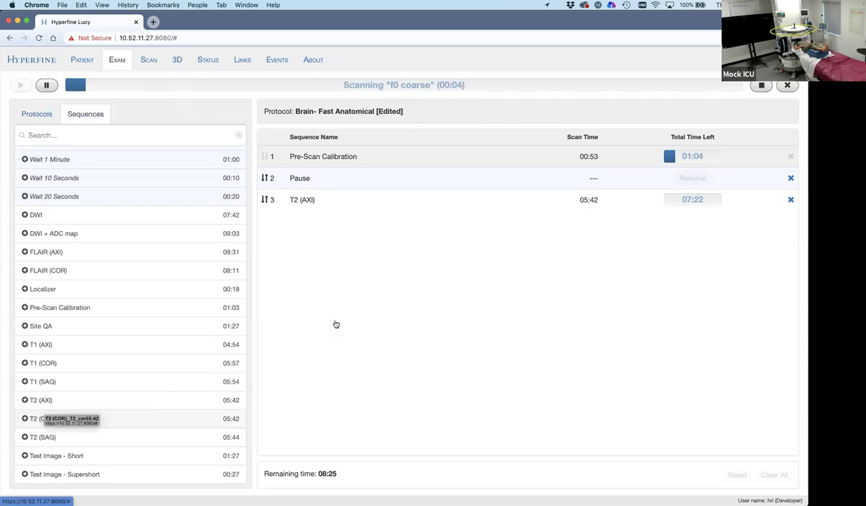
{"action": "left_click", "coordinate": [25, 419]}
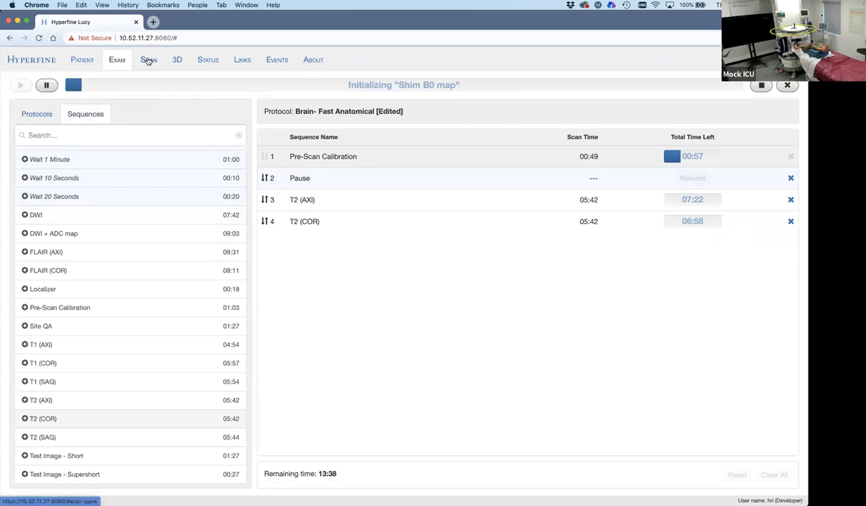
Step: Switch to the live scan image view during B0 shim calibration
{"action": "left_click", "coordinate": [149, 59]}
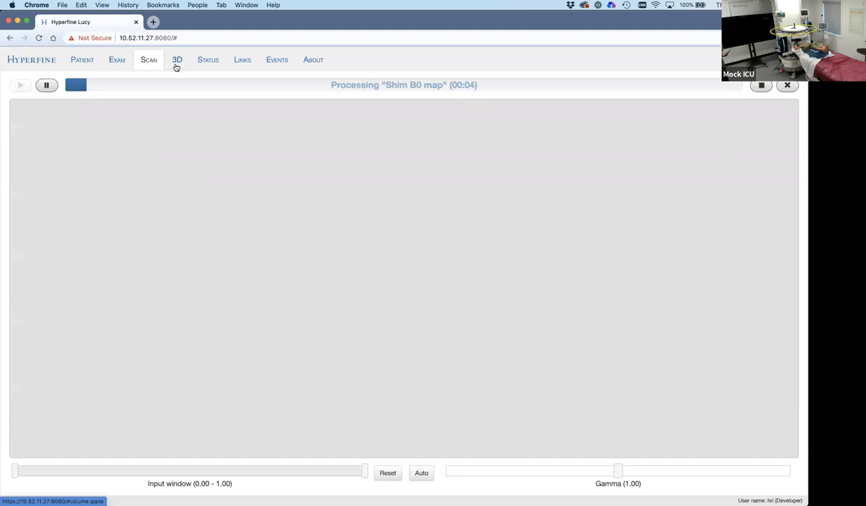
Step: Review the 3D, Status, Links, Events and About pages, expanding the hardware Spec Values
{"action": "left_click", "coordinate": [177, 59]}
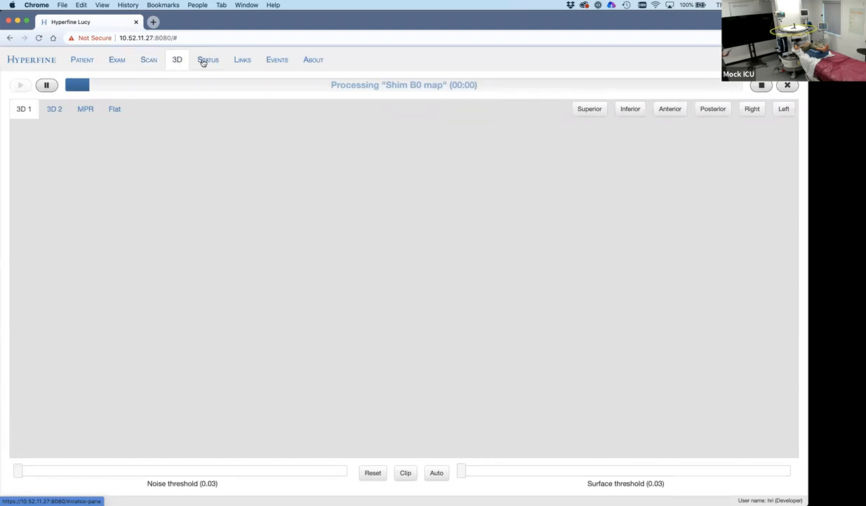
{"action": "left_click", "coordinate": [207, 60]}
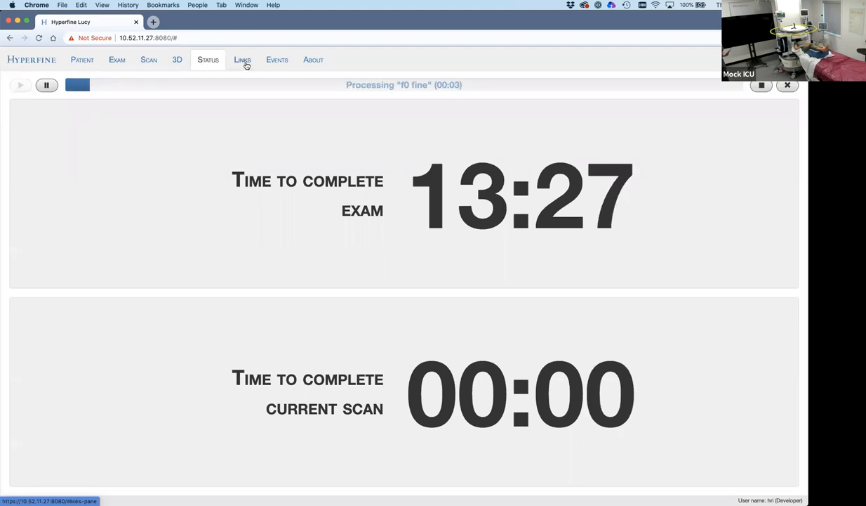
{"action": "left_click", "coordinate": [245, 64]}
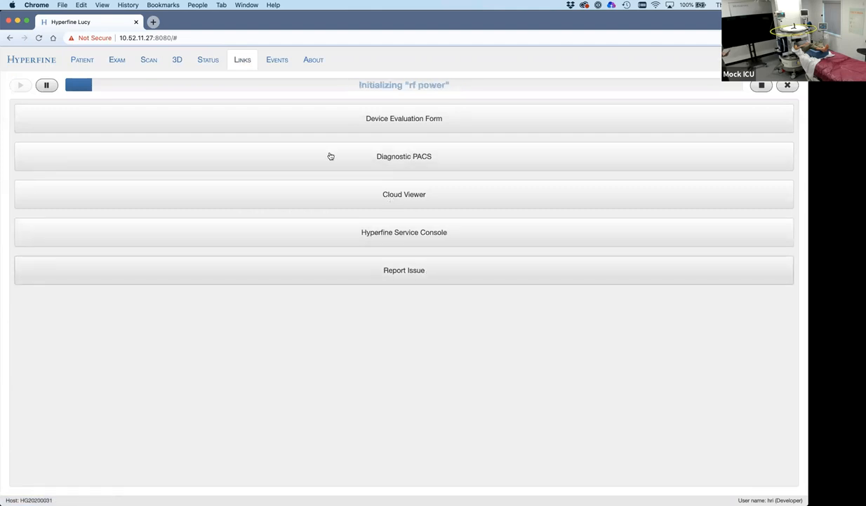
{"action": "left_click", "coordinate": [277, 62]}
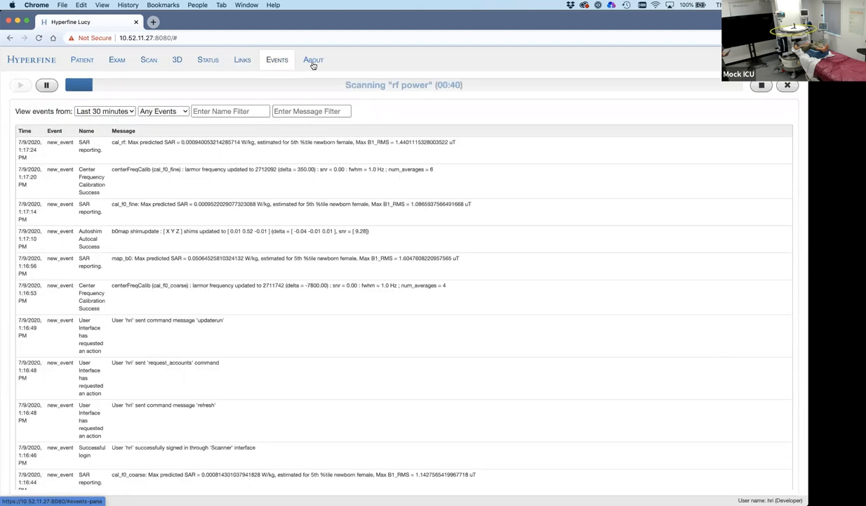
{"action": "left_click", "coordinate": [313, 60]}
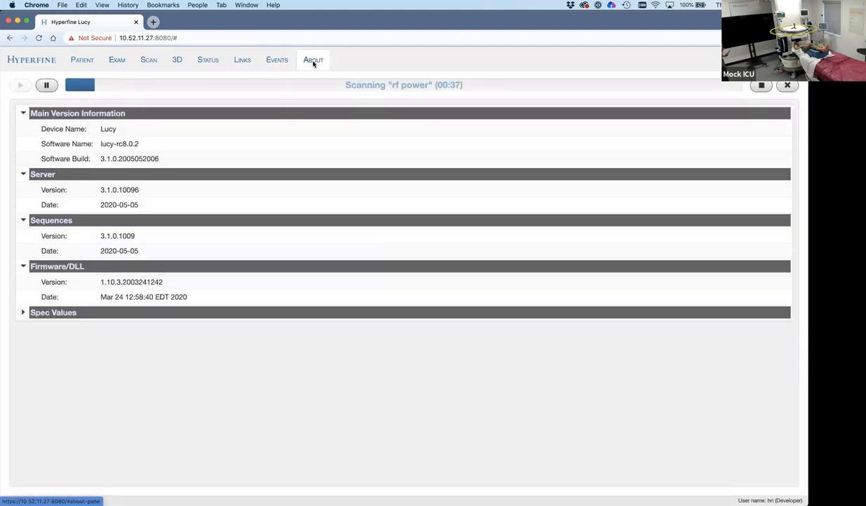
{"action": "left_click", "coordinate": [24, 312]}
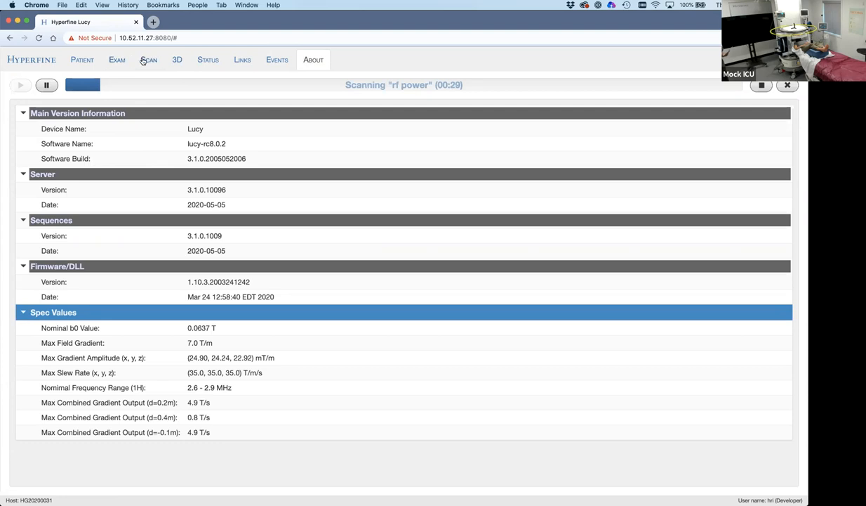
Step: Return to the exam's sequence list showing the paused Brain- Fast Anatomical protocol
{"action": "left_click", "coordinate": [113, 62]}
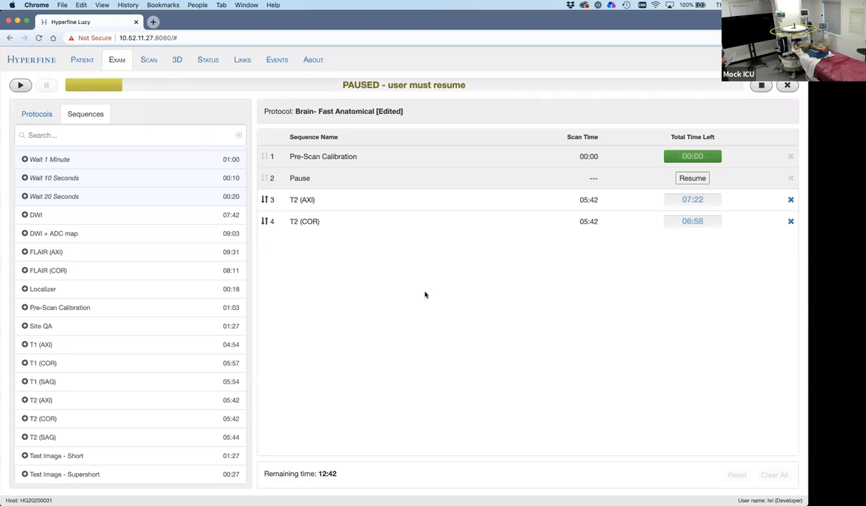
Step: Resume the paused exam and watch the T2-weighted FSE axial slices build in the scan view
{"action": "left_click", "coordinate": [687, 180]}
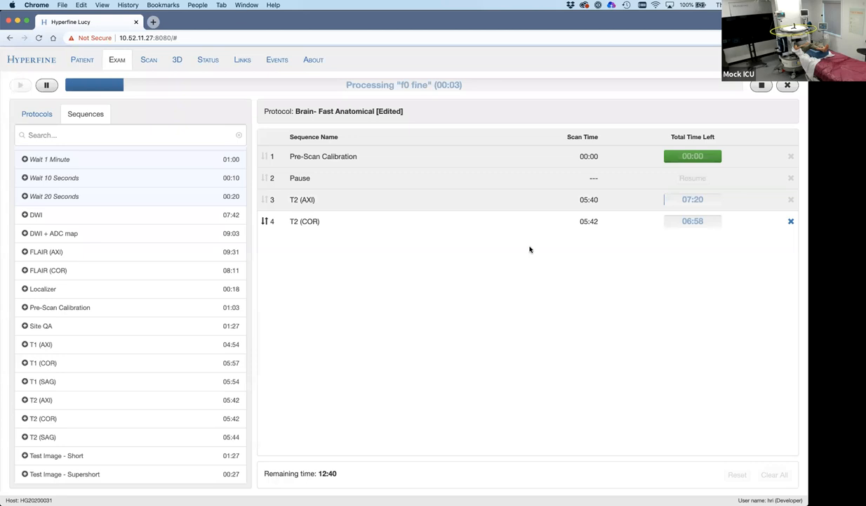
{"action": "left_click", "coordinate": [146, 60]}
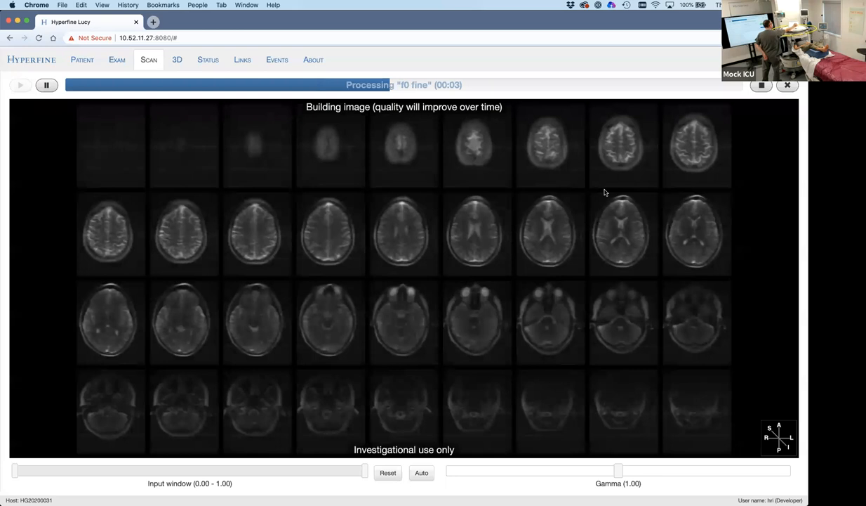
{"action": "left_click", "coordinate": [116, 62]}
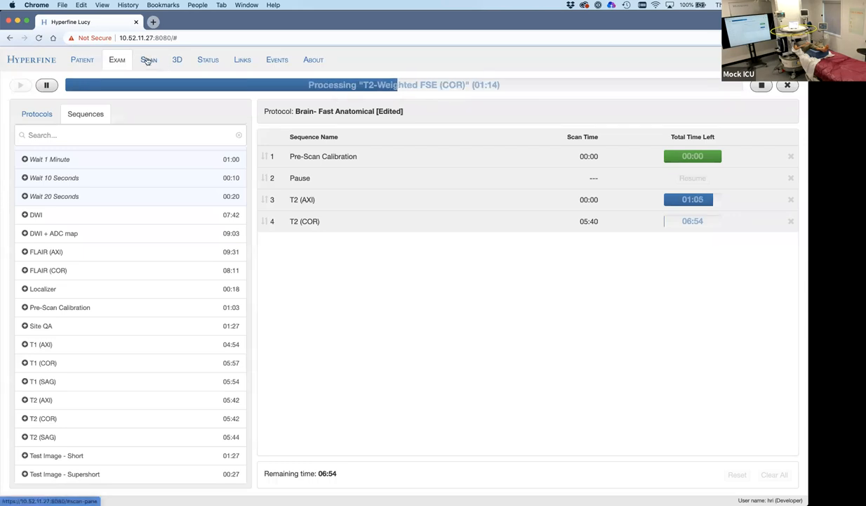
{"action": "left_click", "coordinate": [148, 59]}
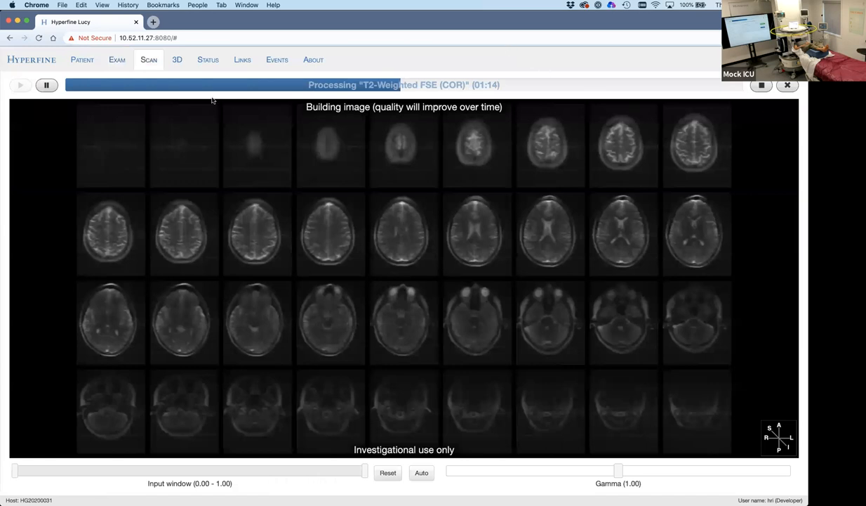
{"action": "left_click", "coordinate": [117, 60]}
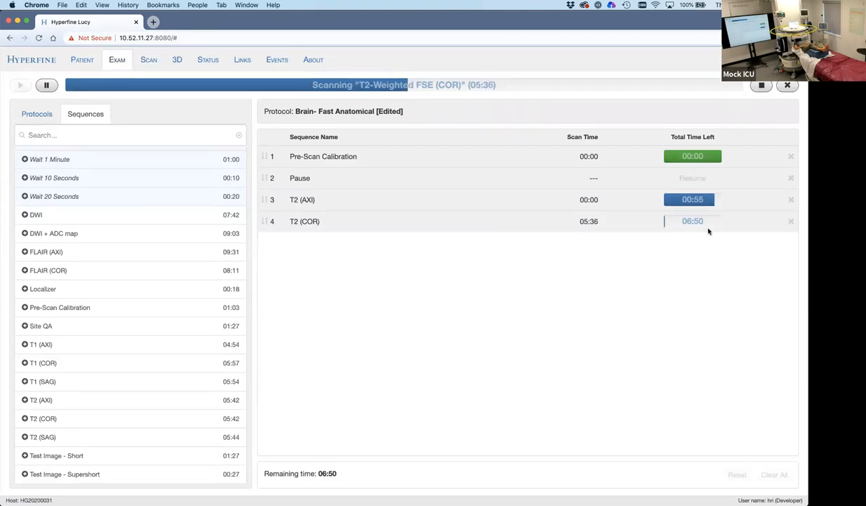
{"action": "left_click", "coordinate": [150, 60]}
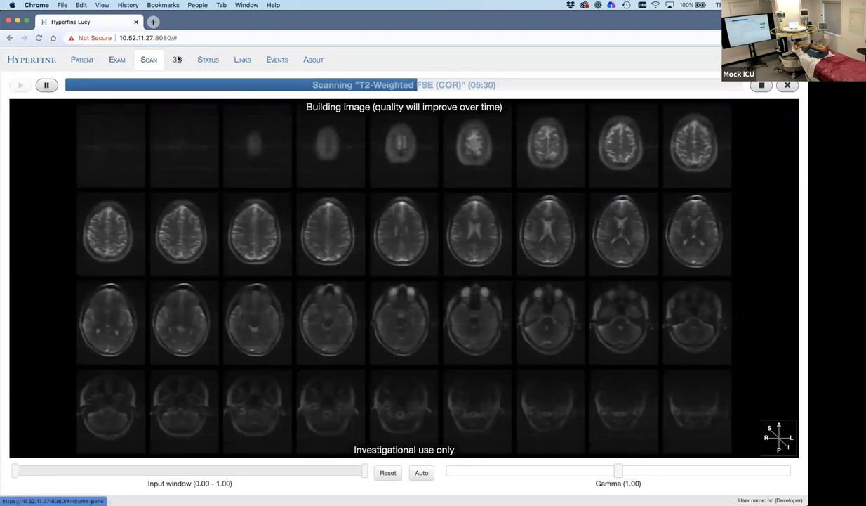
Step: View the building T2 volume in 3D, then switch to flat axial slices
{"action": "left_click", "coordinate": [177, 59]}
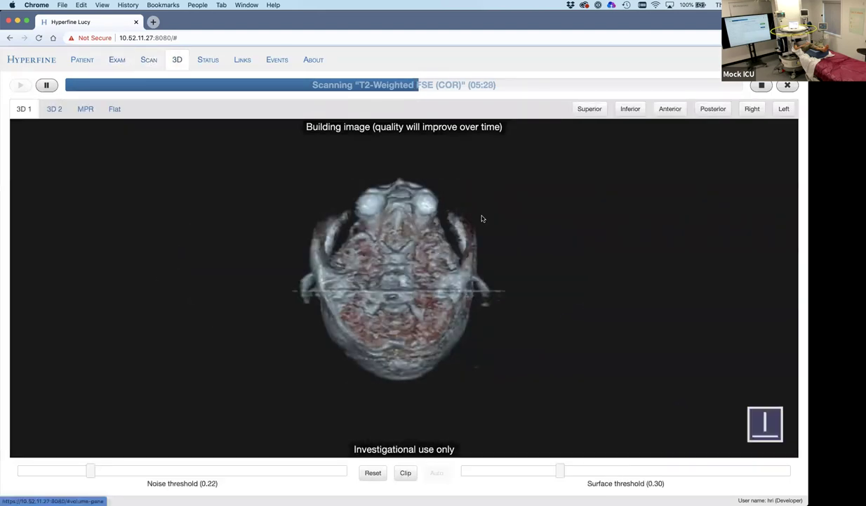
{"action": "left_click", "coordinate": [670, 109]}
{"action": "left_click", "coordinate": [114, 109]}
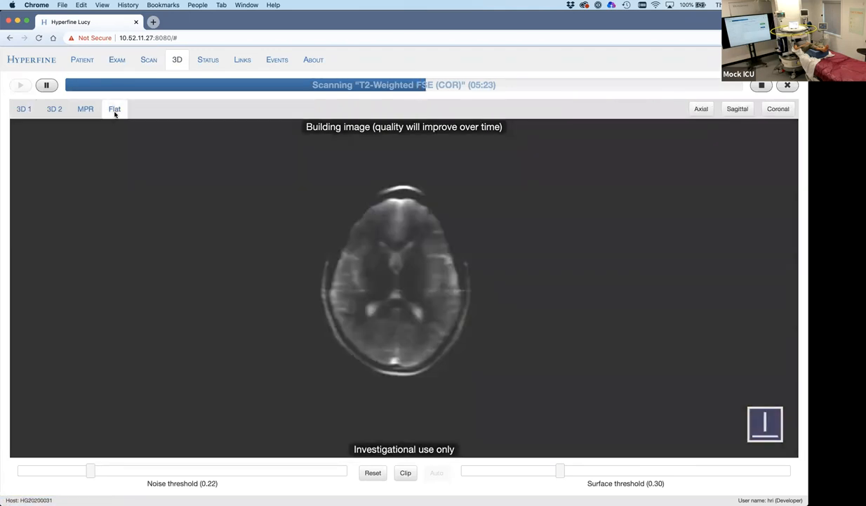
{"action": "left_click", "coordinate": [702, 108]}
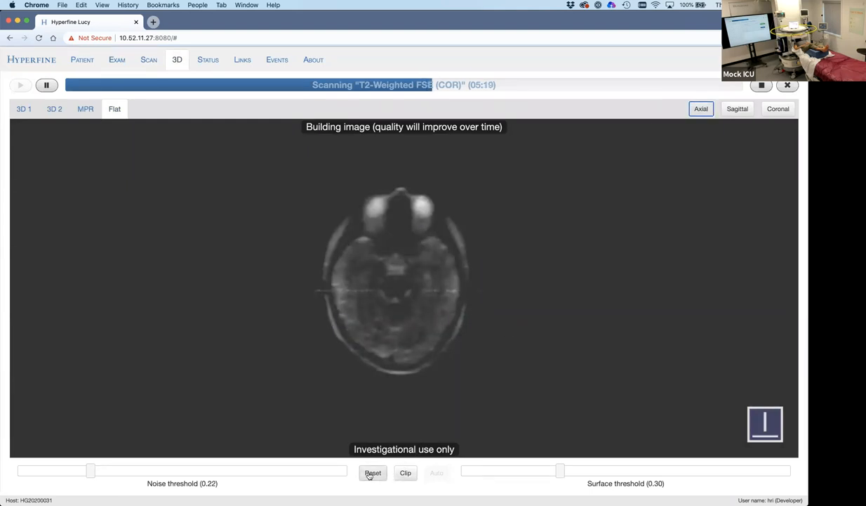
Step: Adjust noise threshold to 0.17 and surface threshold to 0.35, then auto-set the thresholds
{"action": "mouse_move", "coordinate": [91, 472]}
{"action": "left_mouse_down"}
{"action": "mouse_move", "coordinate": [101, 471]}
{"action": "mouse_move", "coordinate": [68, 470]}
{"action": "left_mouse_up"}
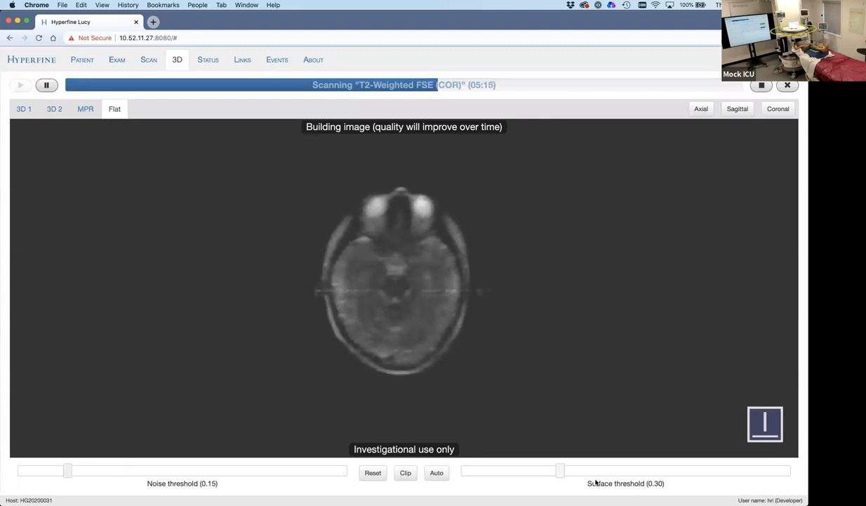
{"action": "left_click", "coordinate": [437, 472]}
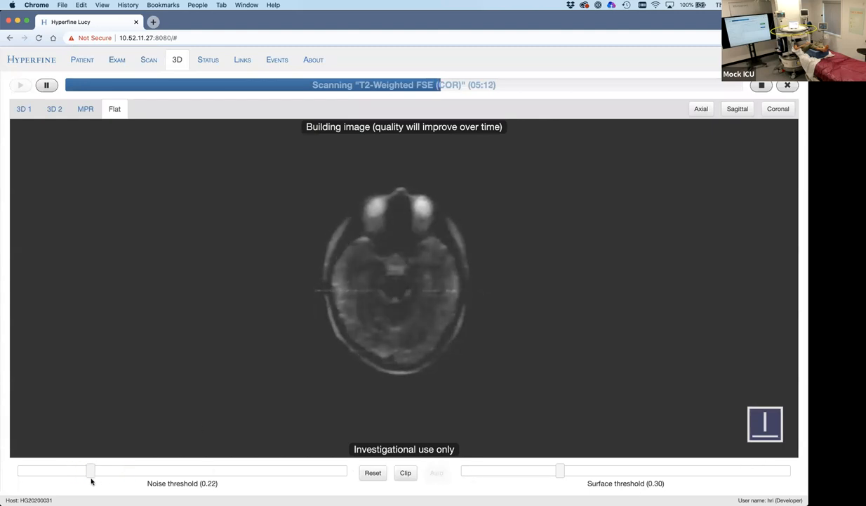
{"action": "left_click_drag", "start_coordinate": [90, 471], "coordinate": [73, 471]}
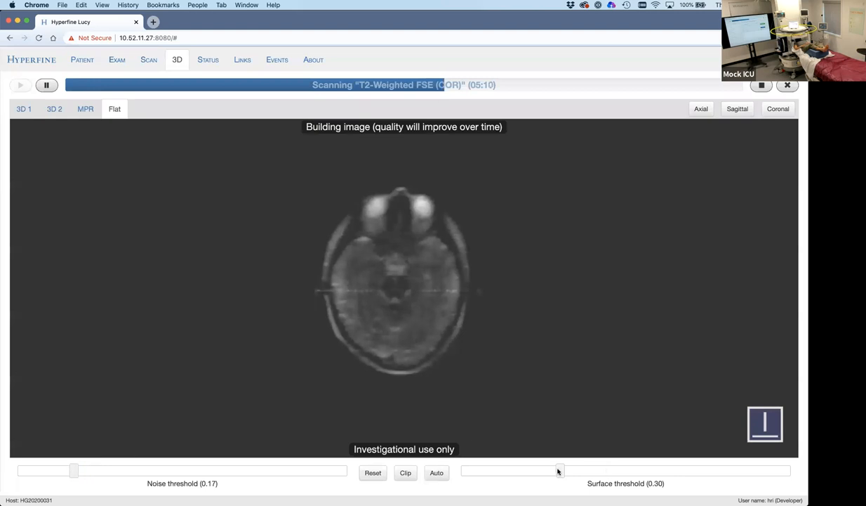
{"action": "left_click_drag", "start_coordinate": [560, 470], "coordinate": [574, 471]}
{"action": "scroll", "coordinate": [488, 356], "scroll_direction": "down", "scroll_amount": 2}
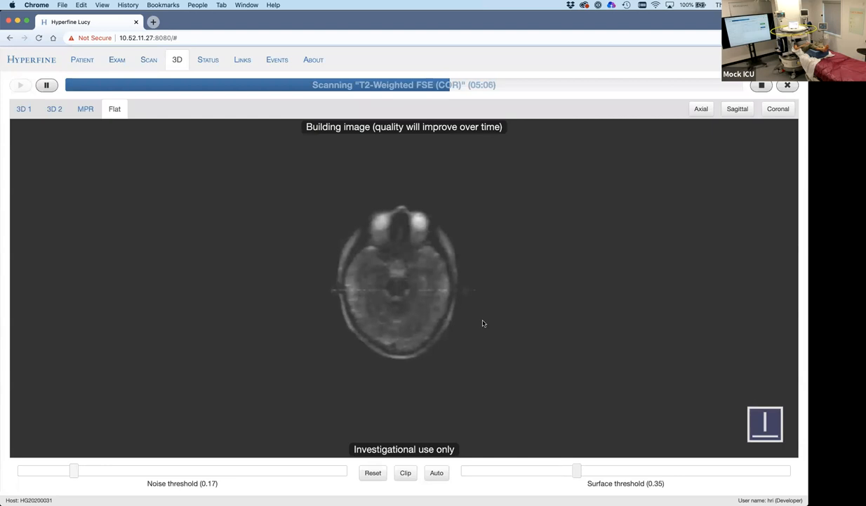
{"action": "scroll", "coordinate": [450, 307], "scroll_direction": "up", "scroll_amount": 1}
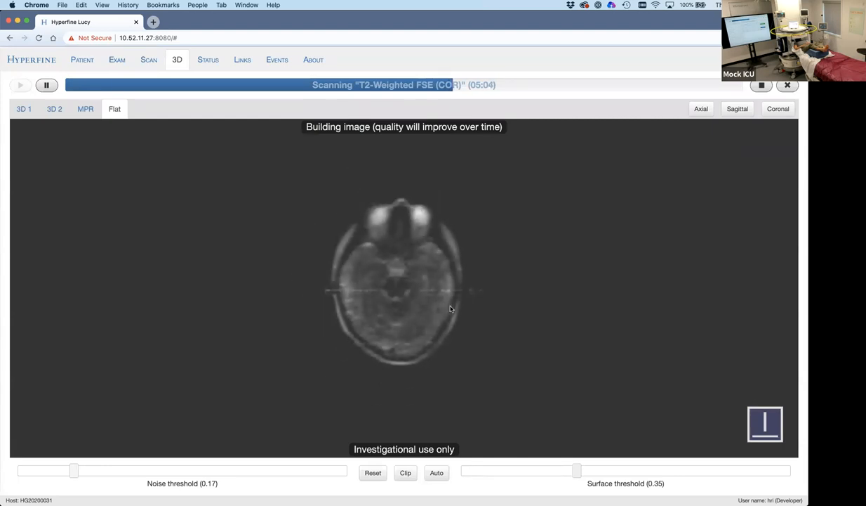
{"action": "scroll", "coordinate": [450, 308], "scroll_direction": "up", "scroll_amount": 2}
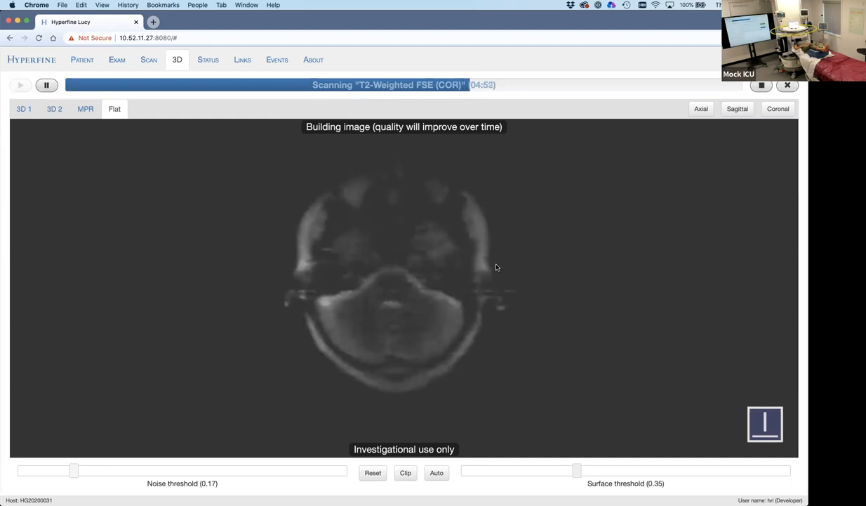
{"action": "scroll", "coordinate": [495, 288], "scroll_direction": "up", "scroll_amount": 5}
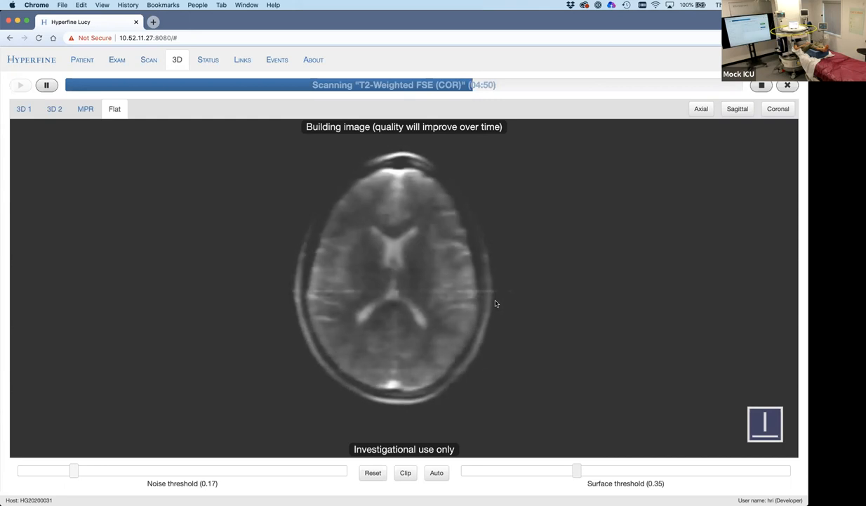
{"action": "scroll", "coordinate": [494, 316], "scroll_direction": "up", "scroll_amount": 3}
{"action": "scroll", "coordinate": [493, 330], "scroll_direction": "up", "scroll_amount": 5}
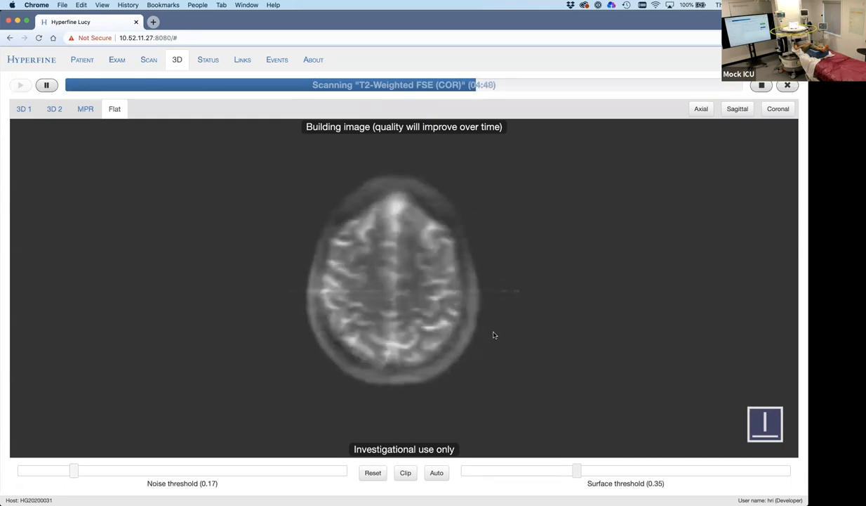
{"action": "scroll", "coordinate": [492, 341], "scroll_direction": "down", "scroll_amount": 4}
{"action": "scroll", "coordinate": [492, 336], "scroll_direction": "down", "scroll_amount": 3}
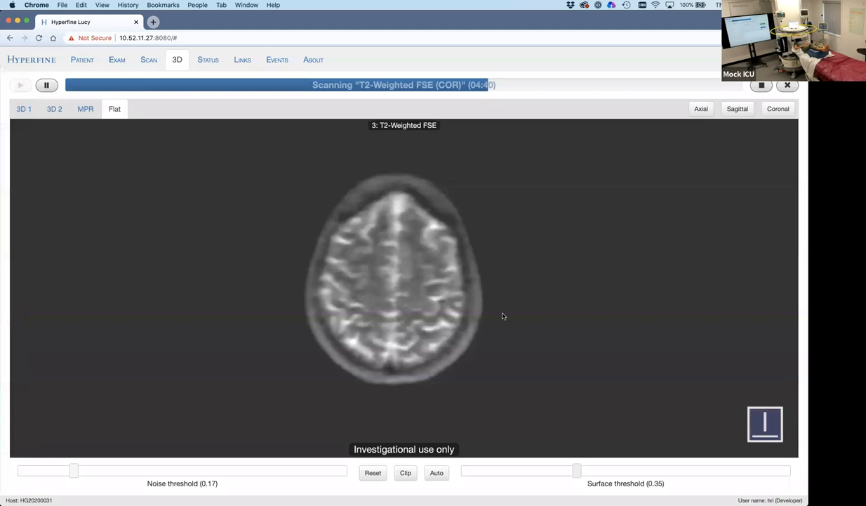
{"action": "scroll", "coordinate": [502, 280], "scroll_direction": "down", "scroll_amount": 8}
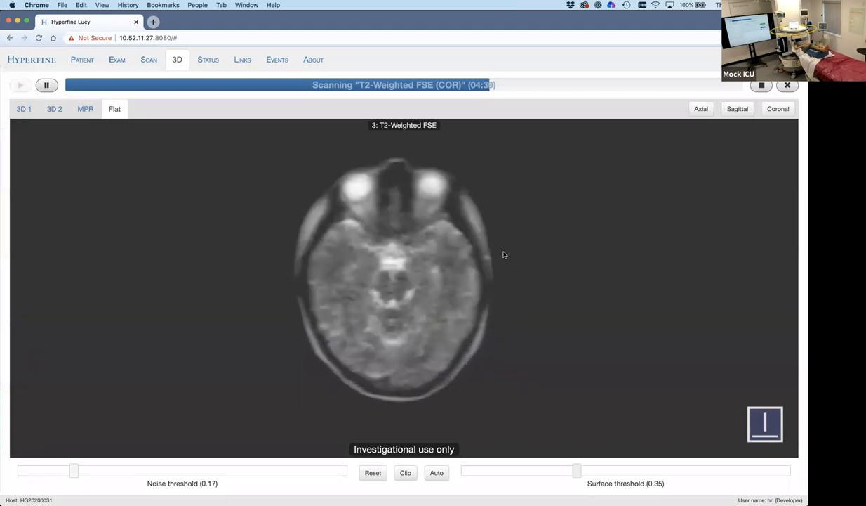
{"action": "scroll", "coordinate": [502, 252], "scroll_direction": "down", "scroll_amount": 5}
{"action": "scroll", "coordinate": [500, 255], "scroll_direction": "down", "scroll_amount": 3}
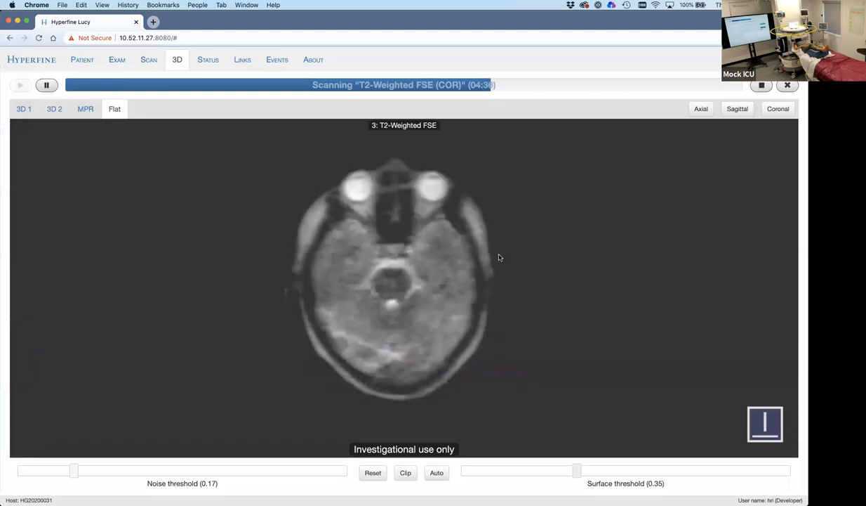
{"action": "scroll", "coordinate": [500, 257], "scroll_direction": "up", "scroll_amount": 5}
{"action": "scroll", "coordinate": [500, 267], "scroll_direction": "up", "scroll_amount": 3}
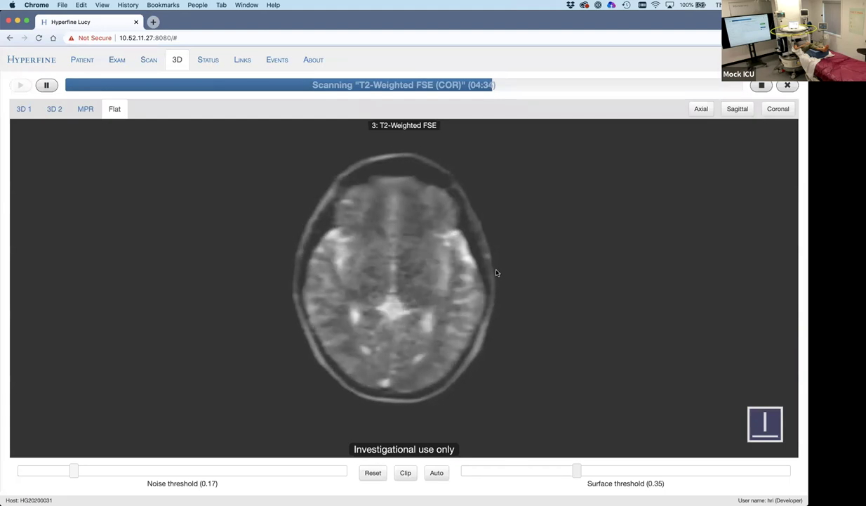
{"action": "left_click", "coordinate": [437, 472]}
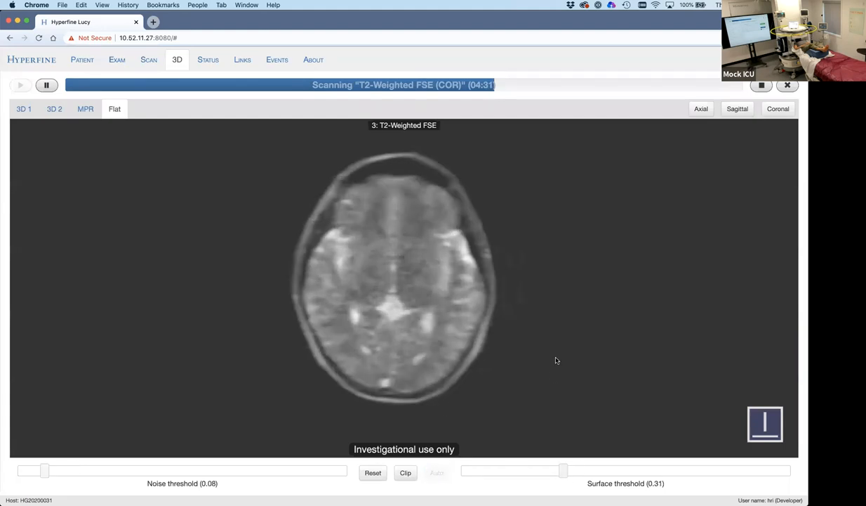
{"action": "scroll", "coordinate": [554, 365], "scroll_direction": "up", "scroll_amount": 3}
{"action": "scroll", "coordinate": [552, 375], "scroll_direction": "up", "scroll_amount": 3}
{"action": "scroll", "coordinate": [551, 383], "scroll_direction": "up", "scroll_amount": 2}
{"action": "scroll", "coordinate": [551, 382], "scroll_direction": "up", "scroll_amount": 2}
{"action": "scroll", "coordinate": [551, 390], "scroll_direction": "up", "scroll_amount": 3}
{"action": "scroll", "coordinate": [548, 401], "scroll_direction": "up", "scroll_amount": 3}
{"action": "scroll", "coordinate": [548, 402], "scroll_direction": "up", "scroll_amount": 3}
{"action": "scroll", "coordinate": [549, 402], "scroll_direction": "up", "scroll_amount": 2}
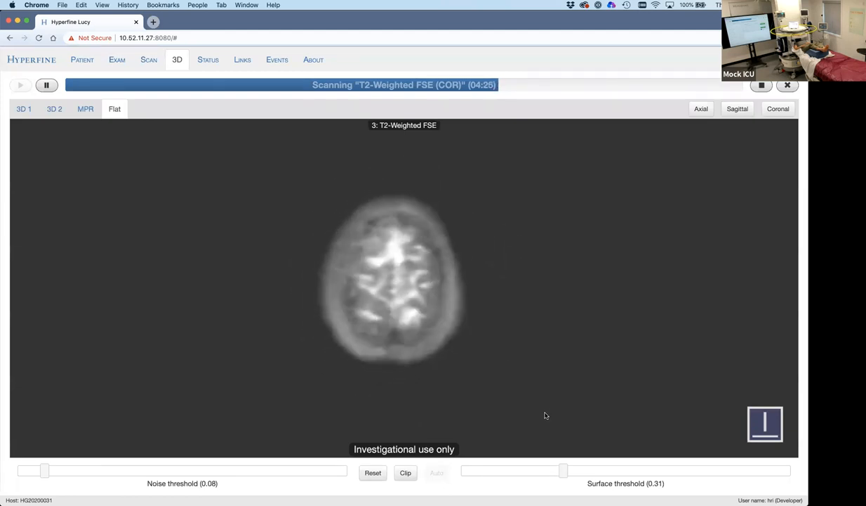
{"action": "scroll", "coordinate": [546, 394], "scroll_direction": "down", "scroll_amount": 5}
{"action": "scroll", "coordinate": [546, 394], "scroll_direction": "down", "scroll_amount": 3}
{"action": "scroll", "coordinate": [547, 386], "scroll_direction": "down", "scroll_amount": 2}
{"action": "scroll", "coordinate": [548, 372], "scroll_direction": "down", "scroll_amount": 3}
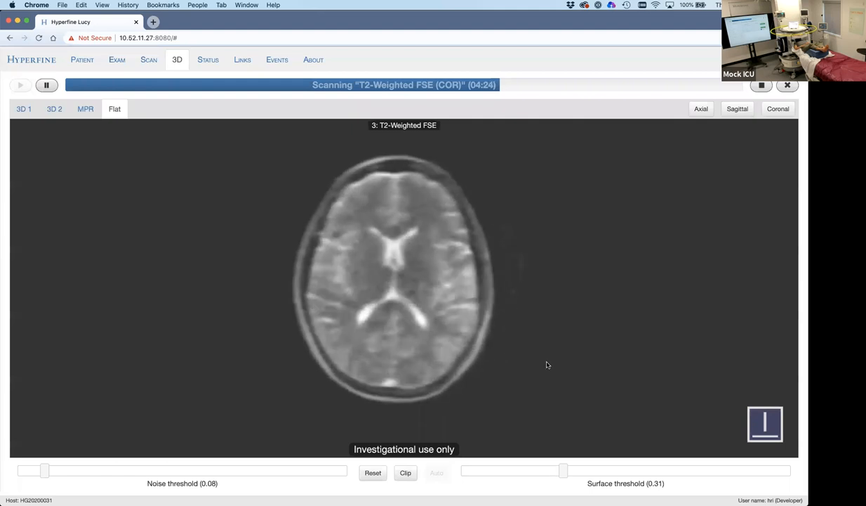
{"action": "scroll", "coordinate": [549, 360], "scroll_direction": "down", "scroll_amount": 3}
{"action": "scroll", "coordinate": [548, 360], "scroll_direction": "down", "scroll_amount": 4}
{"action": "scroll", "coordinate": [548, 344], "scroll_direction": "down", "scroll_amount": 3}
{"action": "scroll", "coordinate": [547, 330], "scroll_direction": "down", "scroll_amount": 2}
{"action": "scroll", "coordinate": [546, 325], "scroll_direction": "down", "scroll_amount": 2}
{"action": "scroll", "coordinate": [545, 330], "scroll_direction": "down", "scroll_amount": 3}
{"action": "scroll", "coordinate": [542, 337], "scroll_direction": "up", "scroll_amount": 3}
{"action": "scroll", "coordinate": [539, 345], "scroll_direction": "up", "scroll_amount": 2}
{"action": "scroll", "coordinate": [538, 345], "scroll_direction": "up", "scroll_amount": 3}
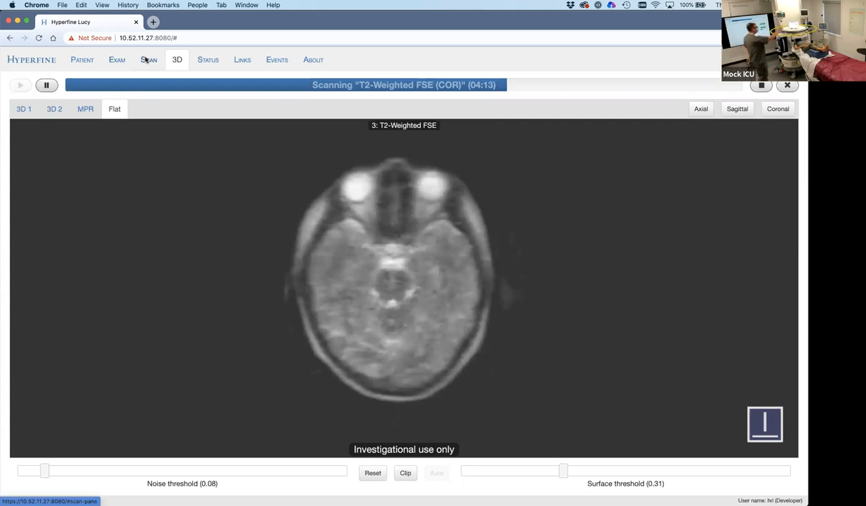
Step: Show the scan view's grid of coronal T2 slice thumbnails being reconstructed
{"action": "left_click", "coordinate": [145, 61]}
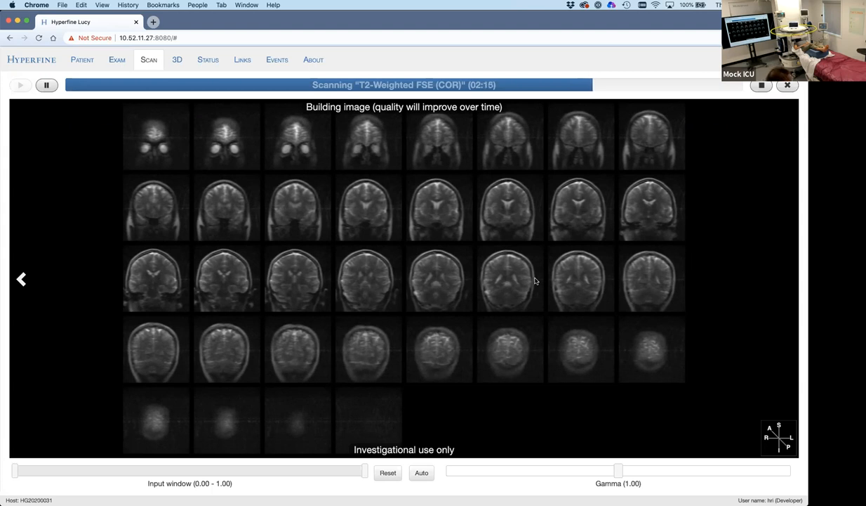
Step: Return to the Exam page with the protocol and available sequences listed
{"action": "left_click", "coordinate": [116, 59]}
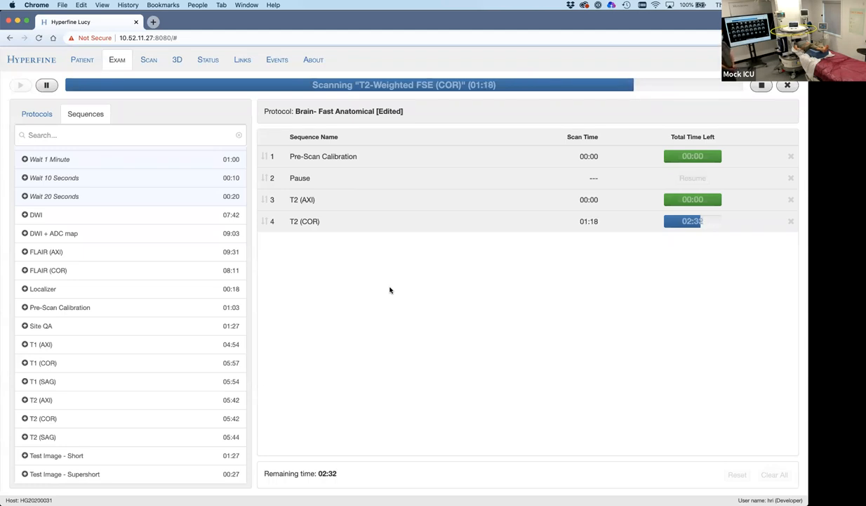
Step: Append the DWI sequence to the end of the exam protocol
{"action": "left_click", "coordinate": [25, 214]}
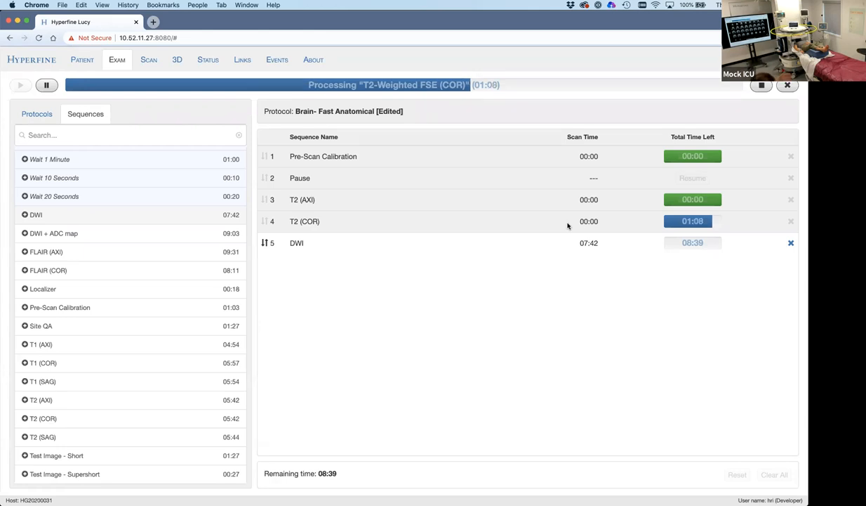
Step: Switch the Flat 3D viewer's reconstruction display from axial to coronal
{"action": "left_click", "coordinate": [177, 59]}
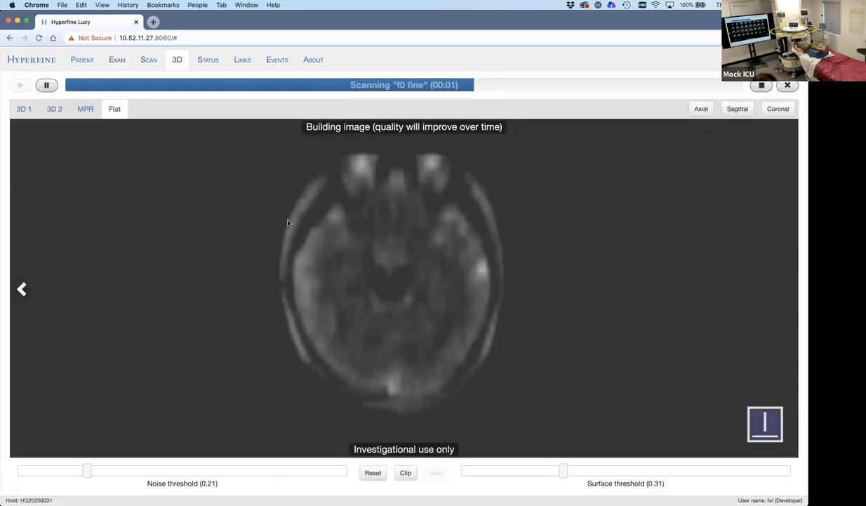
{"action": "left_click", "coordinate": [778, 108]}
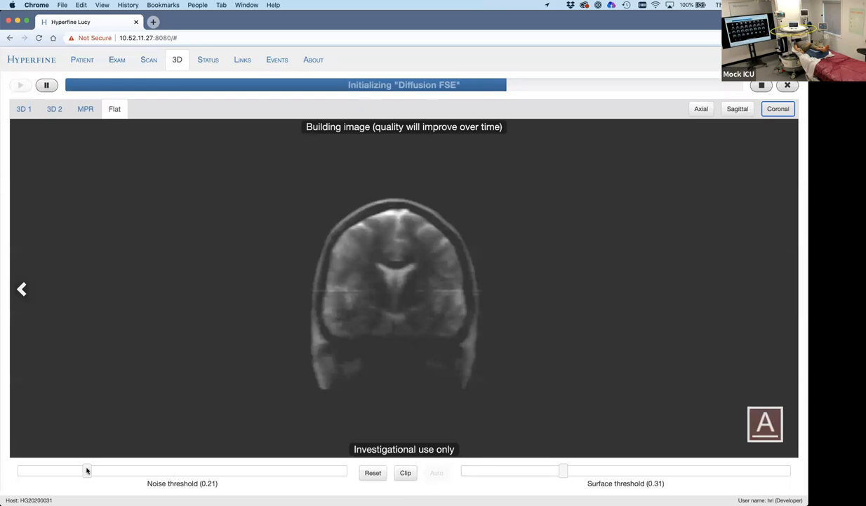
Step: Raise the noise threshold slightly on the coronal image, then restore Auto thresholds
{"action": "left_click_drag", "start_coordinate": [86, 471], "coordinate": [94, 471]}
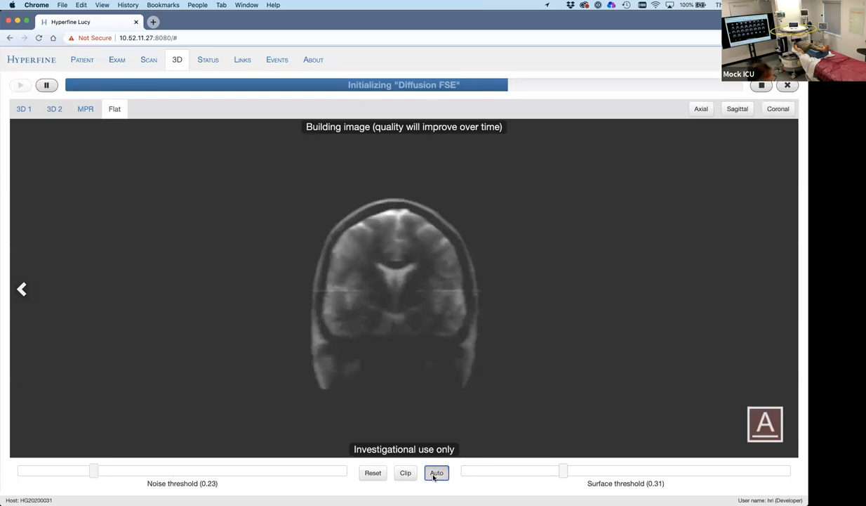
{"action": "left_click", "coordinate": [437, 472]}
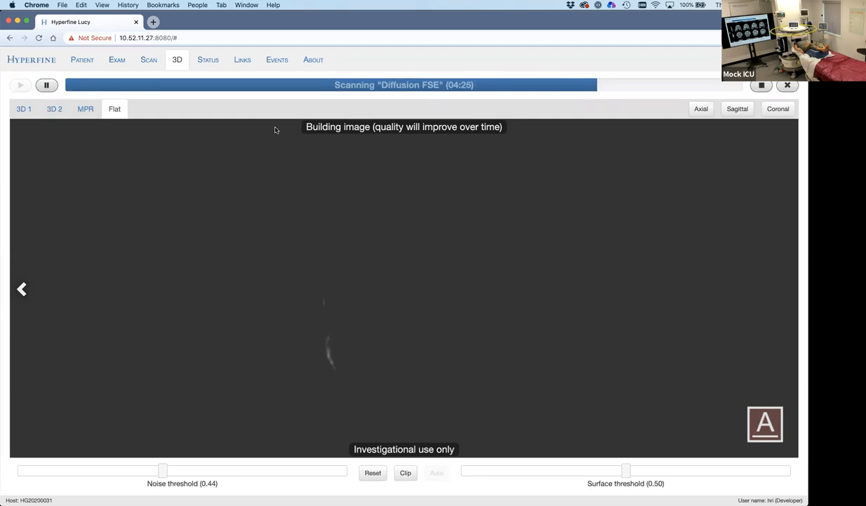
Step: Go back to series 4: T2-Weighted FSE (COR) to review its coronal slices
{"action": "left_click", "coordinate": [21, 290]}
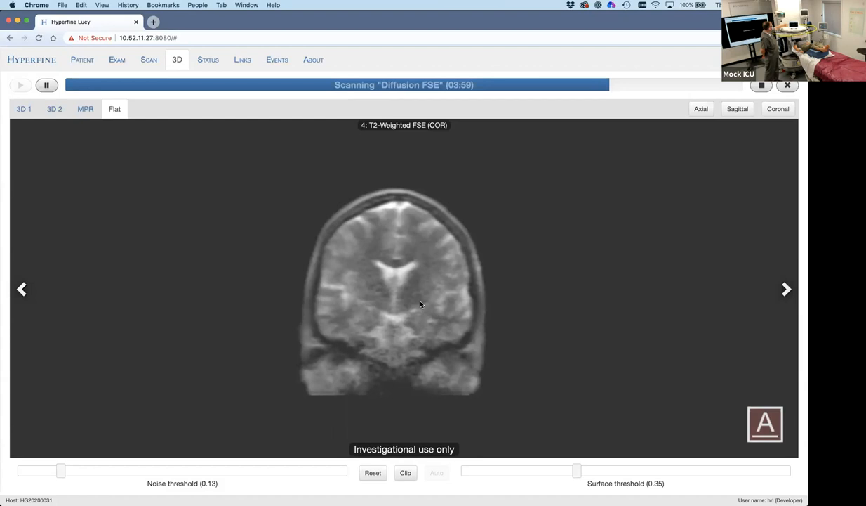
{"action": "scroll", "coordinate": [421, 281], "scroll_direction": "down", "scroll_amount": 3}
{"action": "scroll", "coordinate": [424, 262], "scroll_direction": "down", "scroll_amount": 3}
{"action": "scroll", "coordinate": [424, 261], "scroll_direction": "down", "scroll_amount": 3}
{"action": "scroll", "coordinate": [410, 246], "scroll_direction": "up", "scroll_amount": 3}
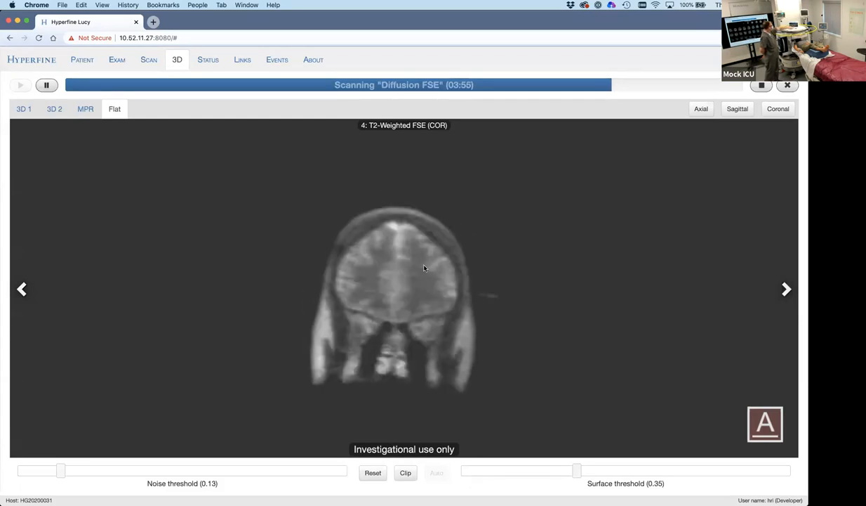
{"action": "scroll", "coordinate": [422, 277], "scroll_direction": "up", "scroll_amount": 2}
{"action": "scroll", "coordinate": [414, 295], "scroll_direction": "up", "scroll_amount": 2}
{"action": "scroll", "coordinate": [407, 323], "scroll_direction": "up", "scroll_amount": 2}
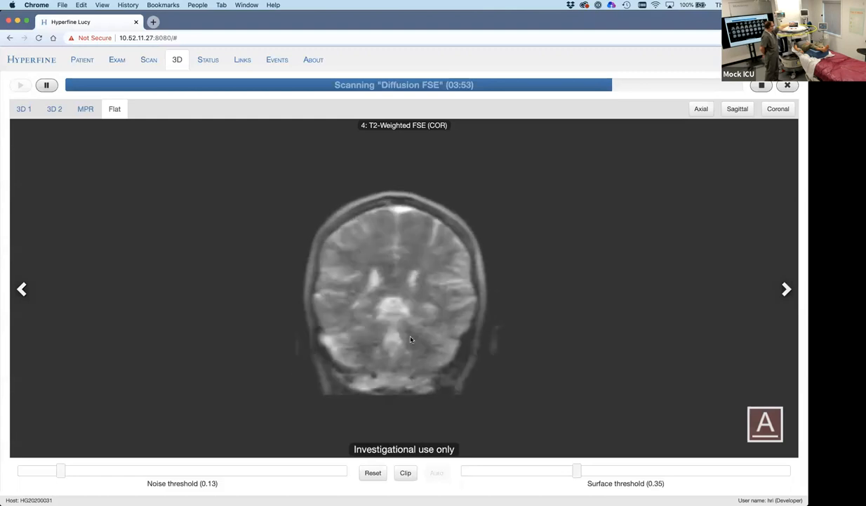
{"action": "scroll", "coordinate": [405, 364], "scroll_direction": "up", "scroll_amount": 2}
{"action": "scroll", "coordinate": [405, 364], "scroll_direction": "down", "scroll_amount": 3}
{"action": "scroll", "coordinate": [414, 309], "scroll_direction": "down", "scroll_amount": 3}
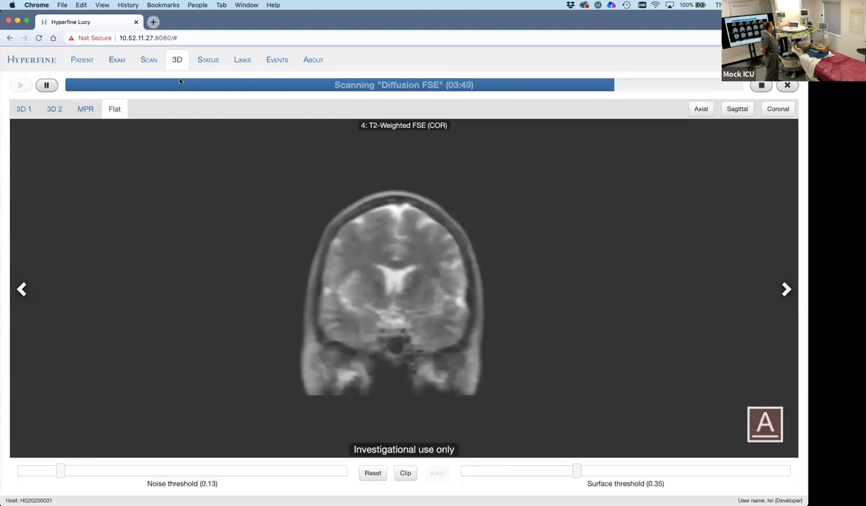
Step: Show the coronal T2 slice grid, then advance to the building Diffusion FSE axial grid
{"action": "left_click", "coordinate": [147, 62]}
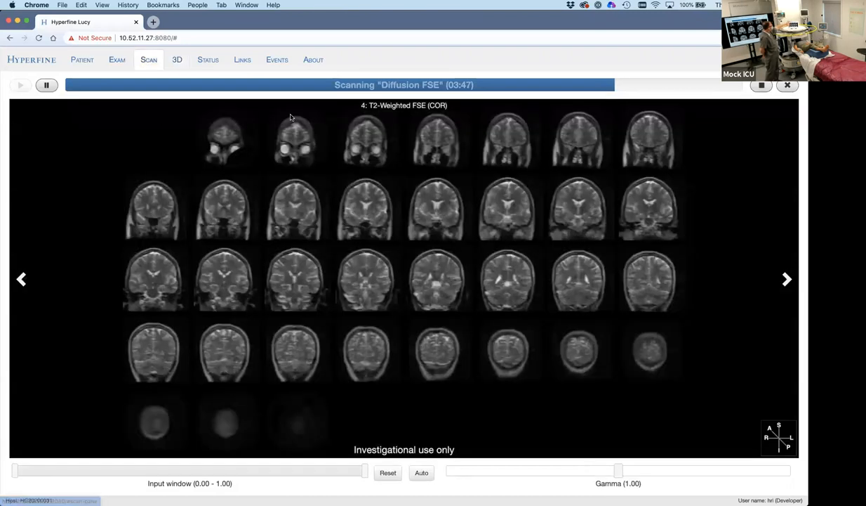
{"action": "left_click", "coordinate": [787, 279]}
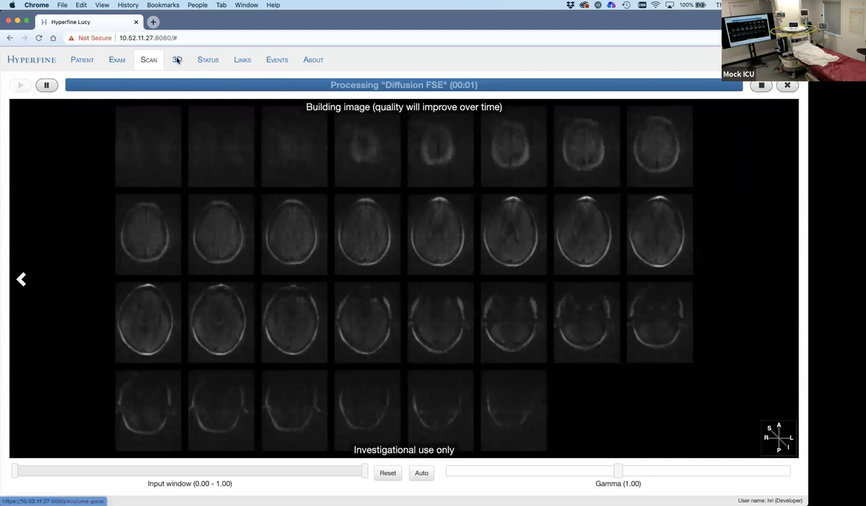
Step: Toggle between the 3D Flat viewer and scan grid, ending on the Diffusion FSE Flat view
{"action": "left_click", "coordinate": [177, 59]}
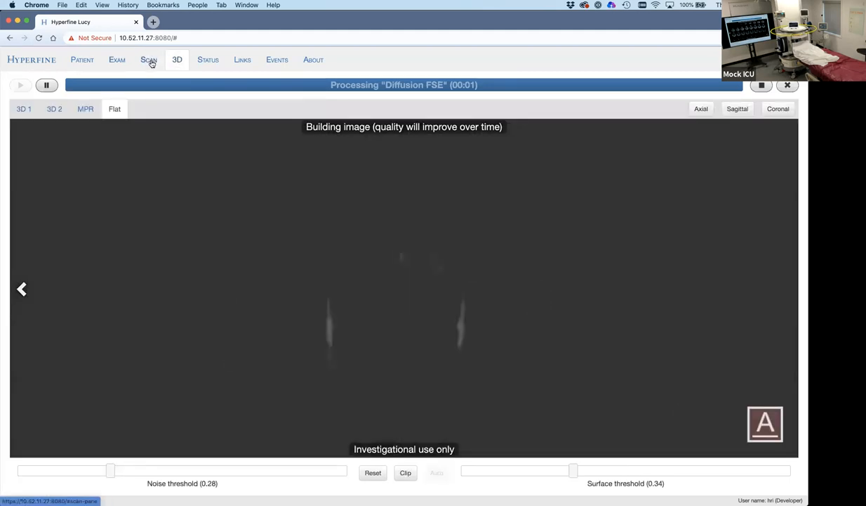
{"action": "left_click", "coordinate": [148, 59]}
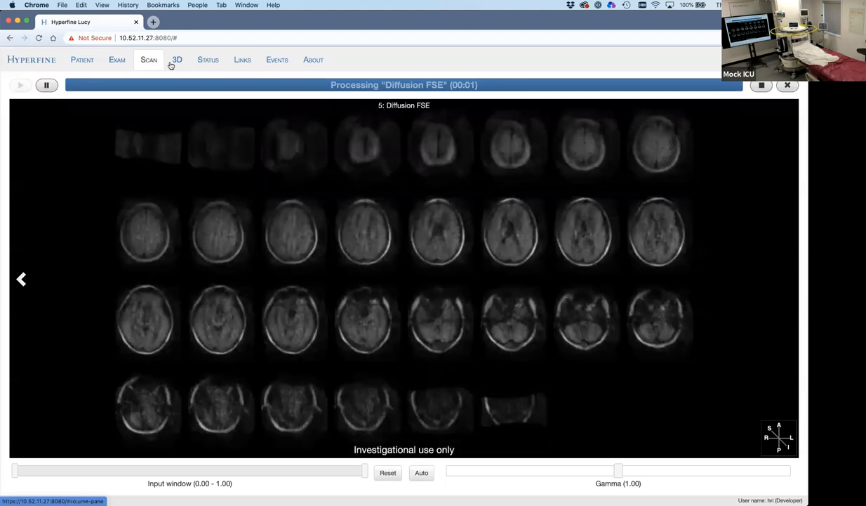
{"action": "left_click", "coordinate": [177, 59]}
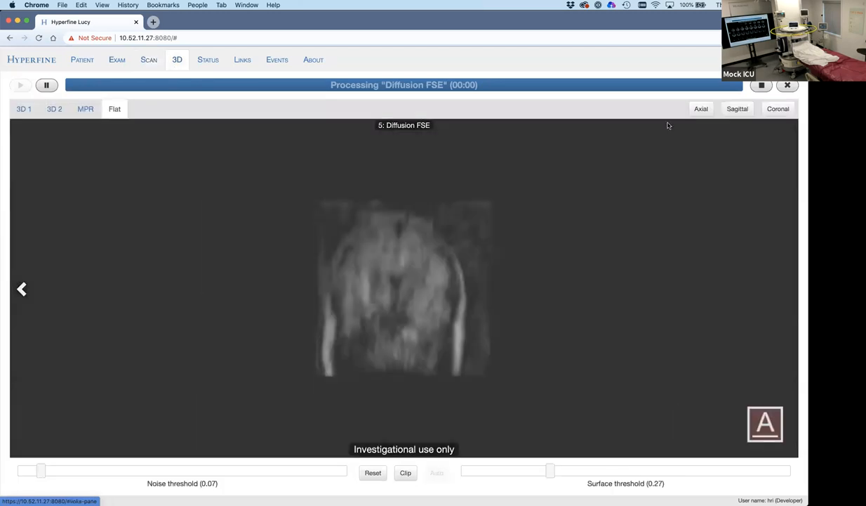
Step: Show the Diffusion FSE volume as an axial slice and drag through slice levels
{"action": "left_click", "coordinate": [702, 109]}
{"action": "scroll", "coordinate": [497, 243], "scroll_direction": "down", "scroll_amount": 3}
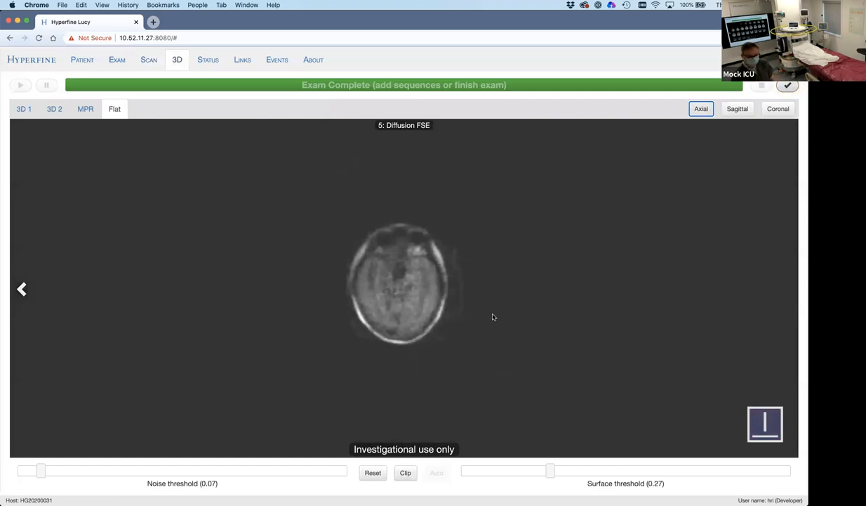
{"action": "mouse_move", "coordinate": [494, 329]}
{"action": "left_mouse_down"}
{"action": "mouse_move", "coordinate": [483, 368]}
{"action": "mouse_move", "coordinate": [482, 351]}
{"action": "left_mouse_up"}
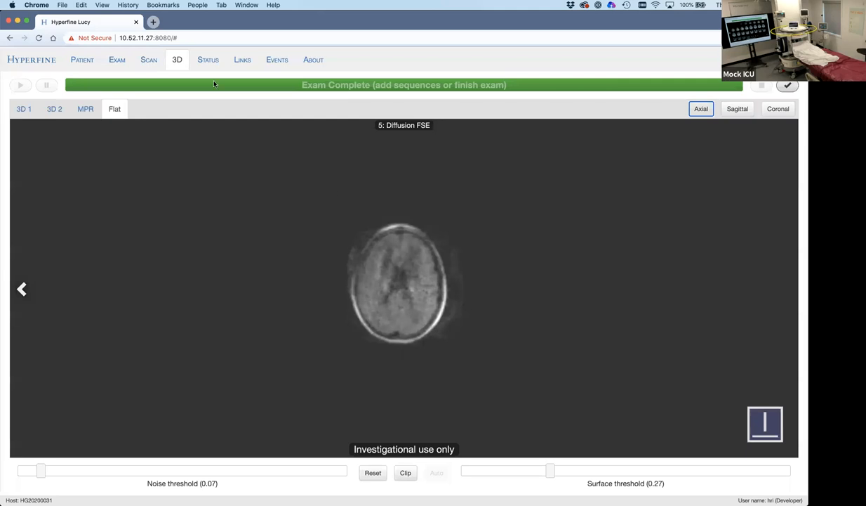
Step: Return to the scan grid and switch to series 4: T2-Weighted FSE (COR)
{"action": "left_click", "coordinate": [147, 60]}
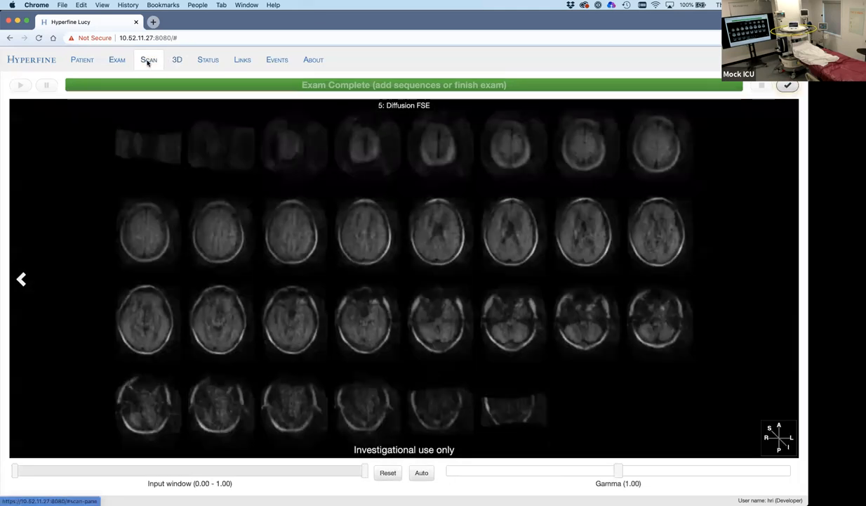
{"action": "left_click", "coordinate": [21, 279]}
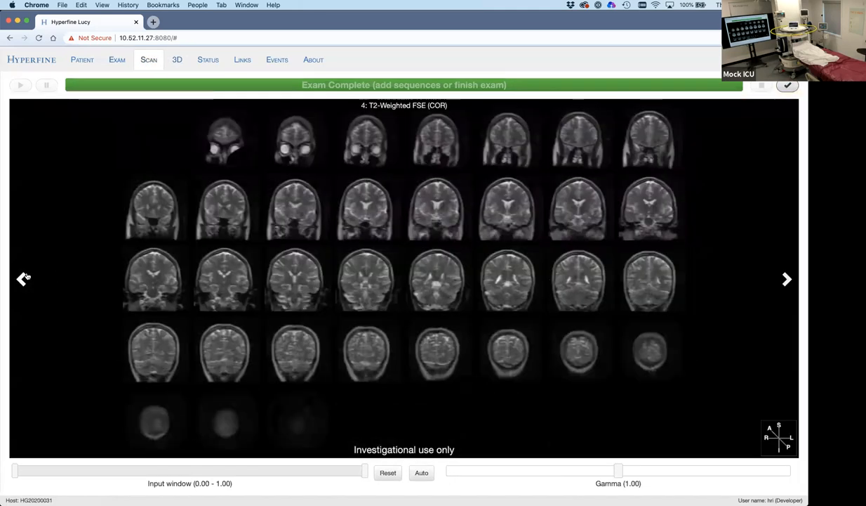